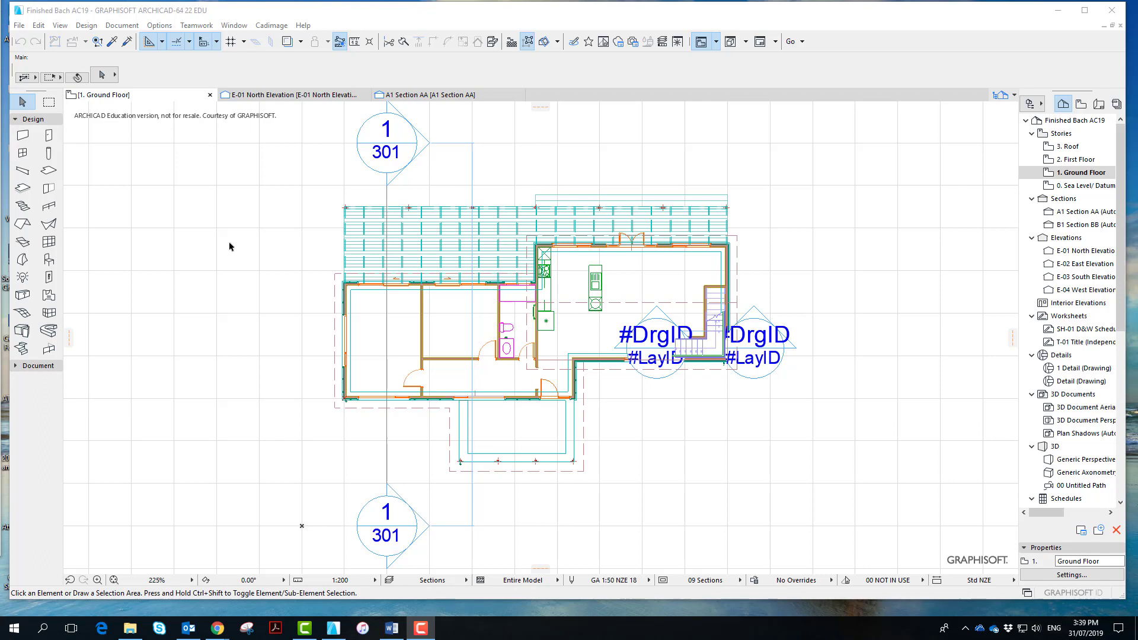
- Examine the whole building in the 3D window from several sides, and return to the ground floor plan
key("alt+Tab")
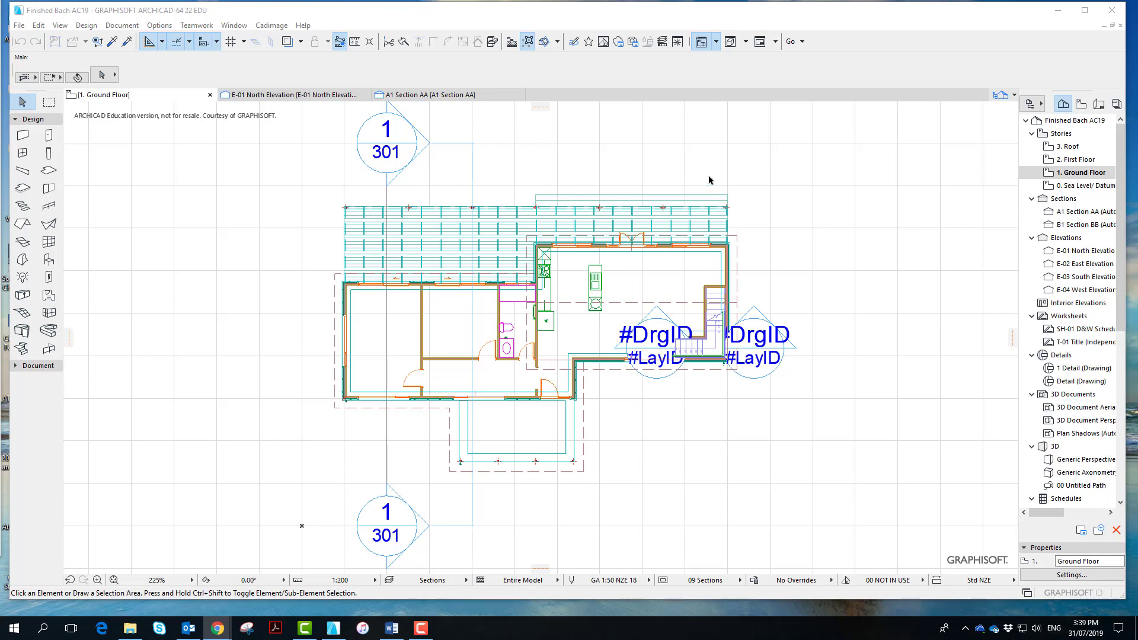
left_click(767, 12)
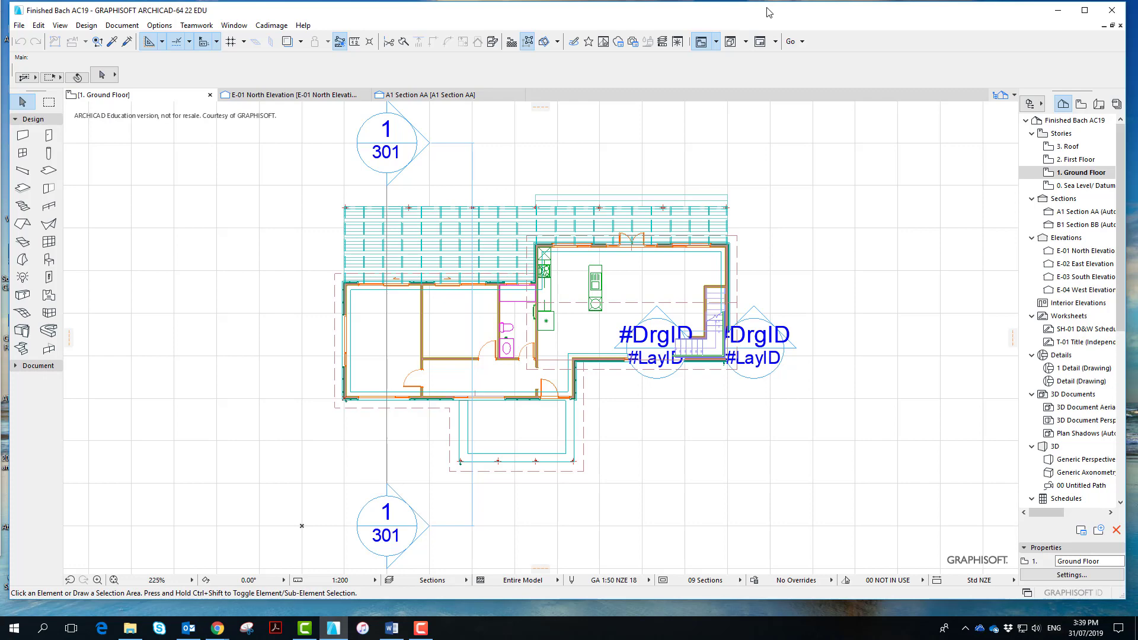
key("F3")
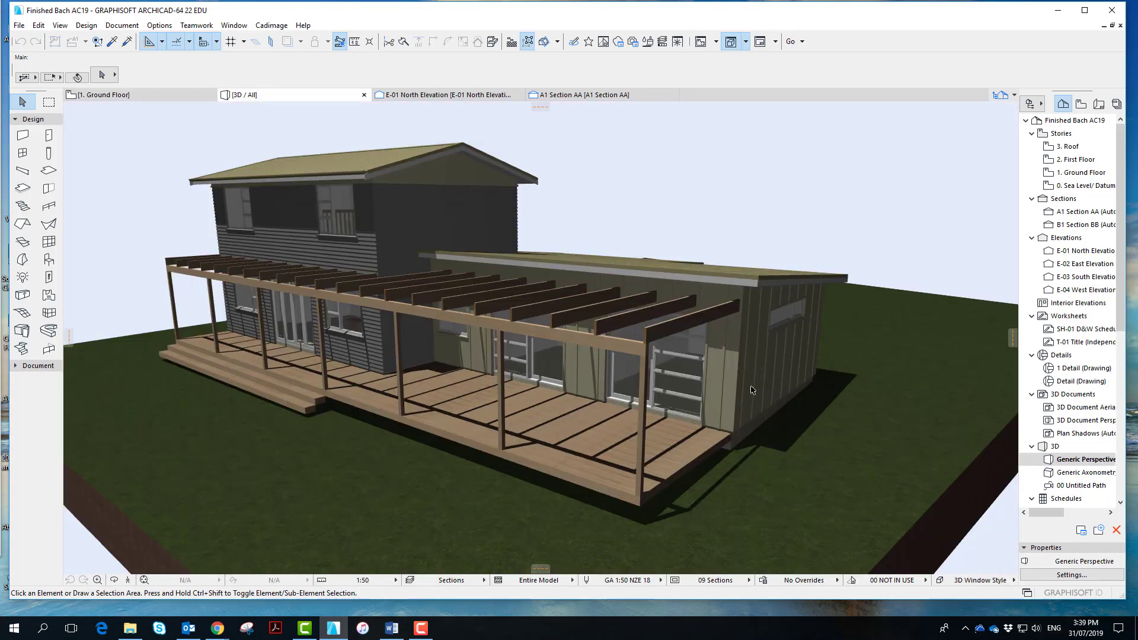
middle_click_drag(752, 389, 418, 237, "shift")
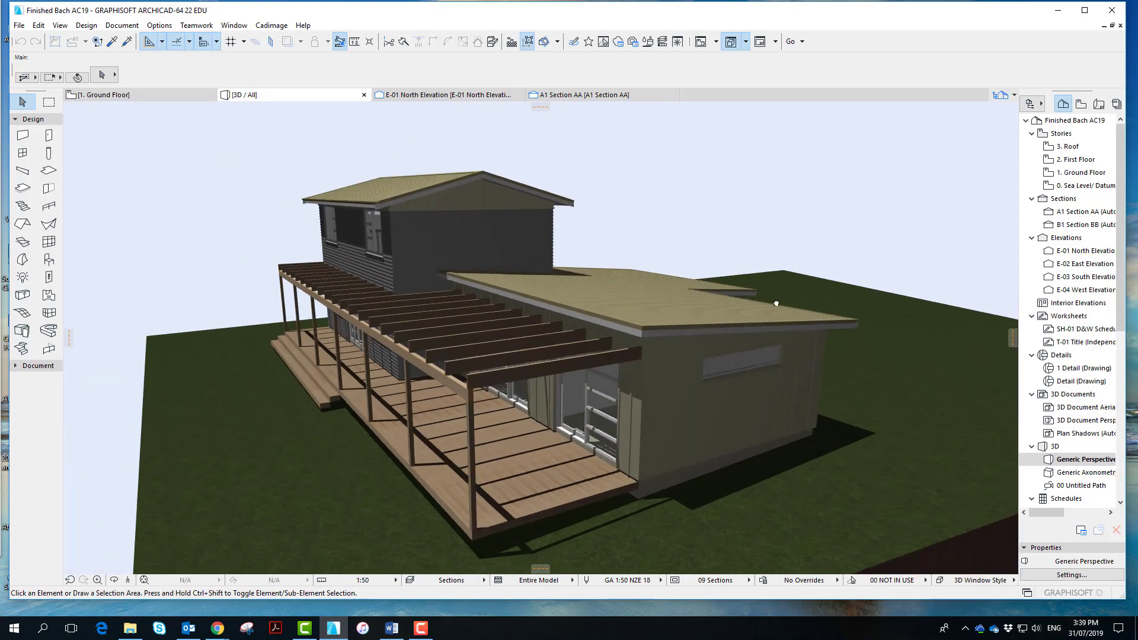
middle_click_drag(776, 304, 457, 262, "shift")
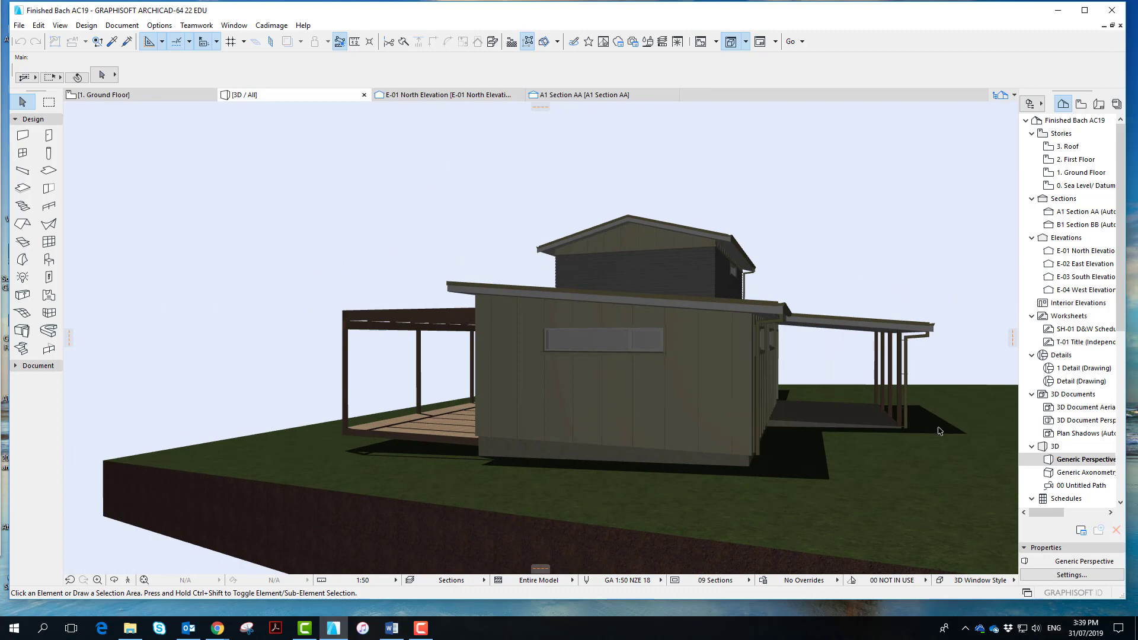
middle_click_drag(876, 418, 824, 439, "shift")
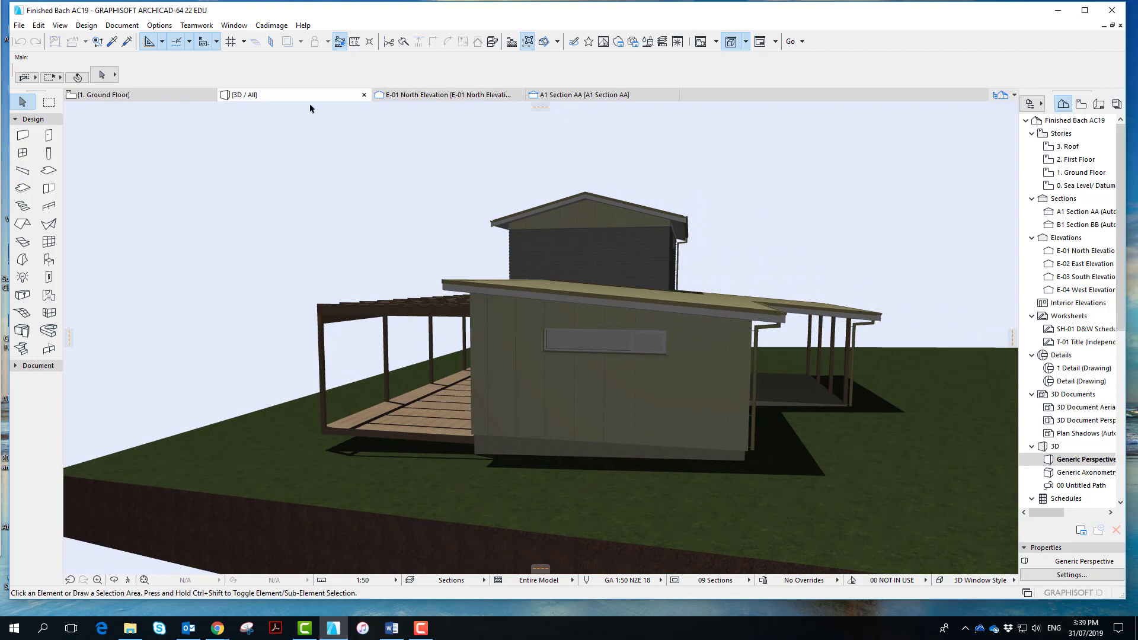
left_click(97, 95)
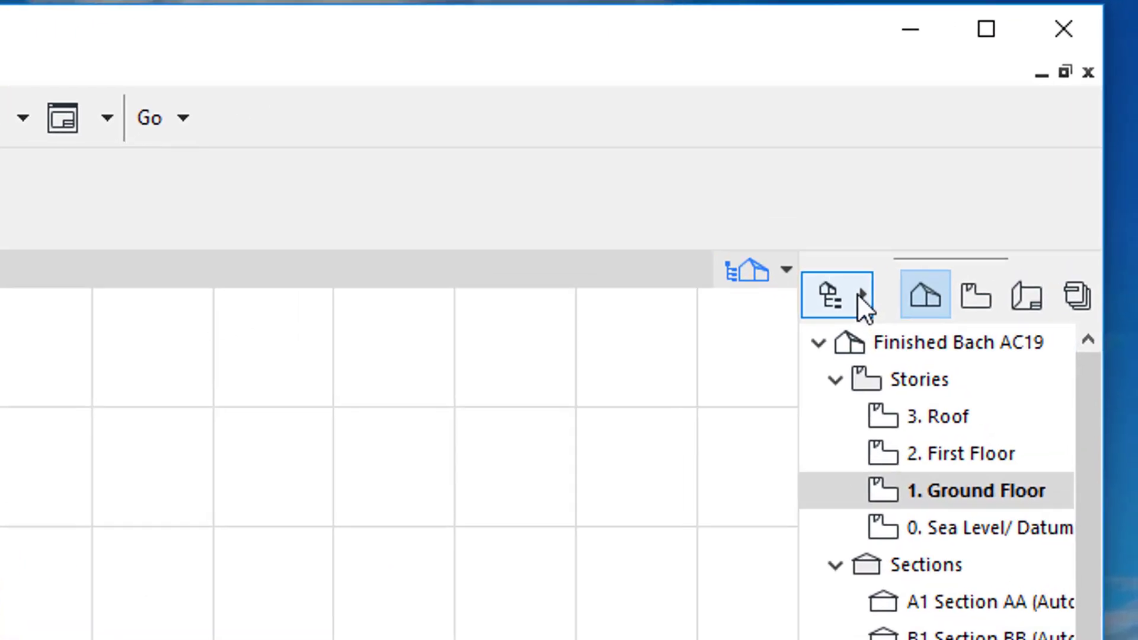
- Open the Organizer with the Project Map beside the View Map, and select the Ground Floor story
left_click(860, 294)
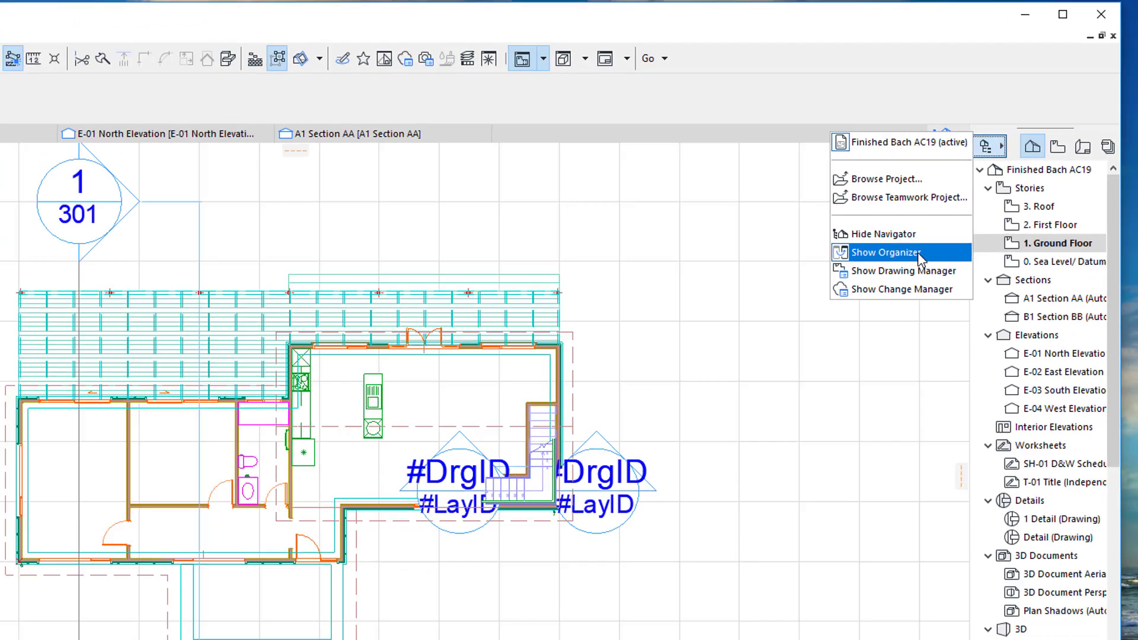
left_click(919, 259)
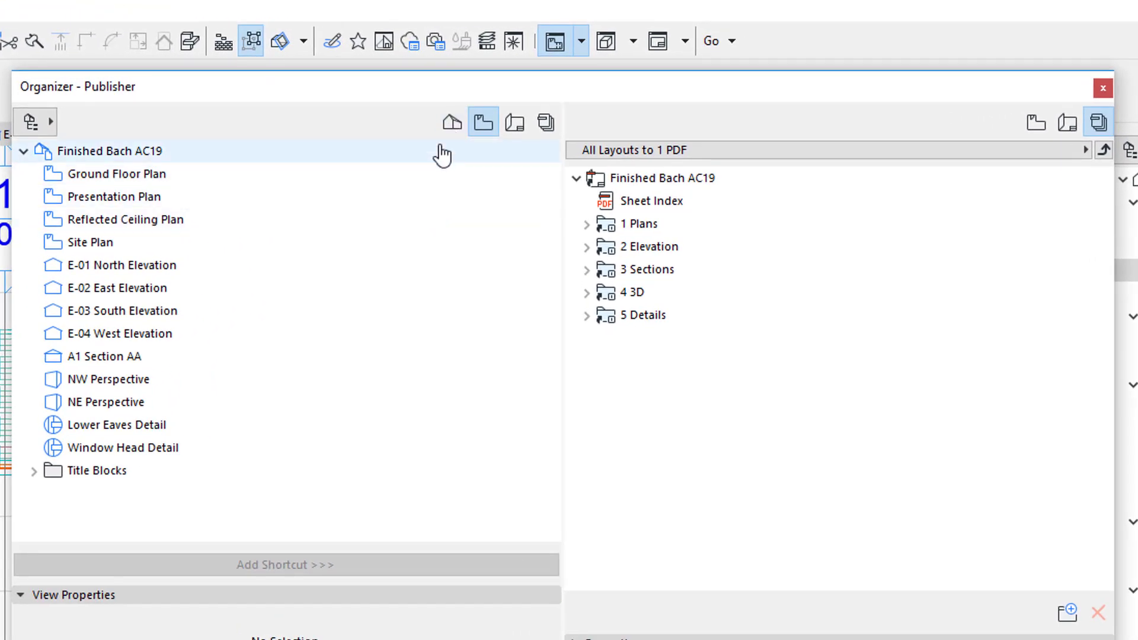
left_click(450, 123)
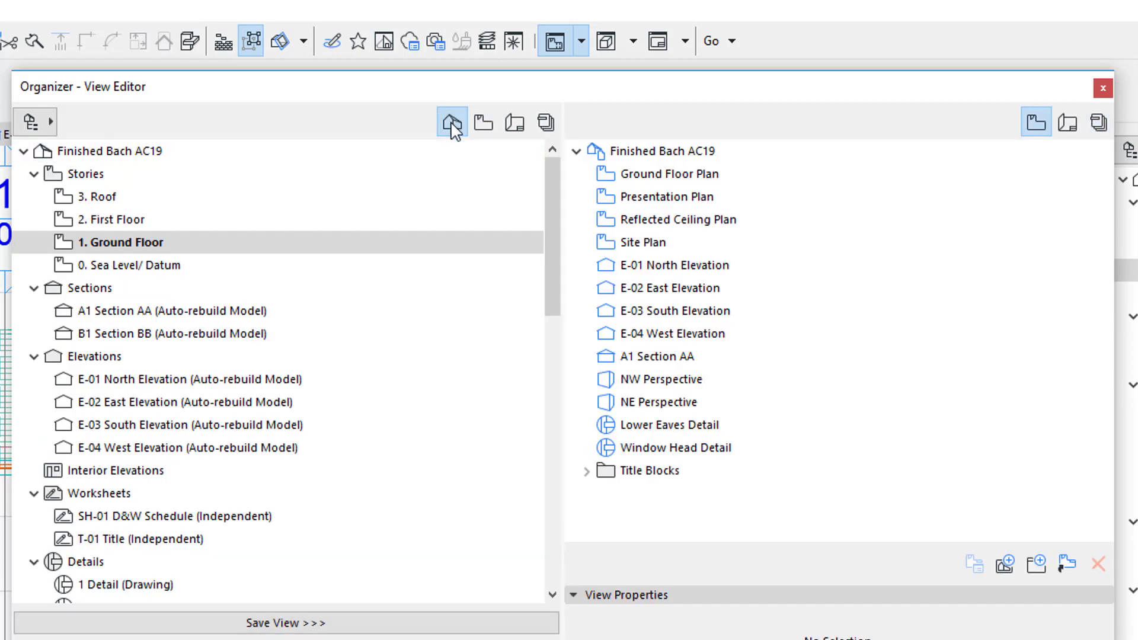
left_click(231, 243)
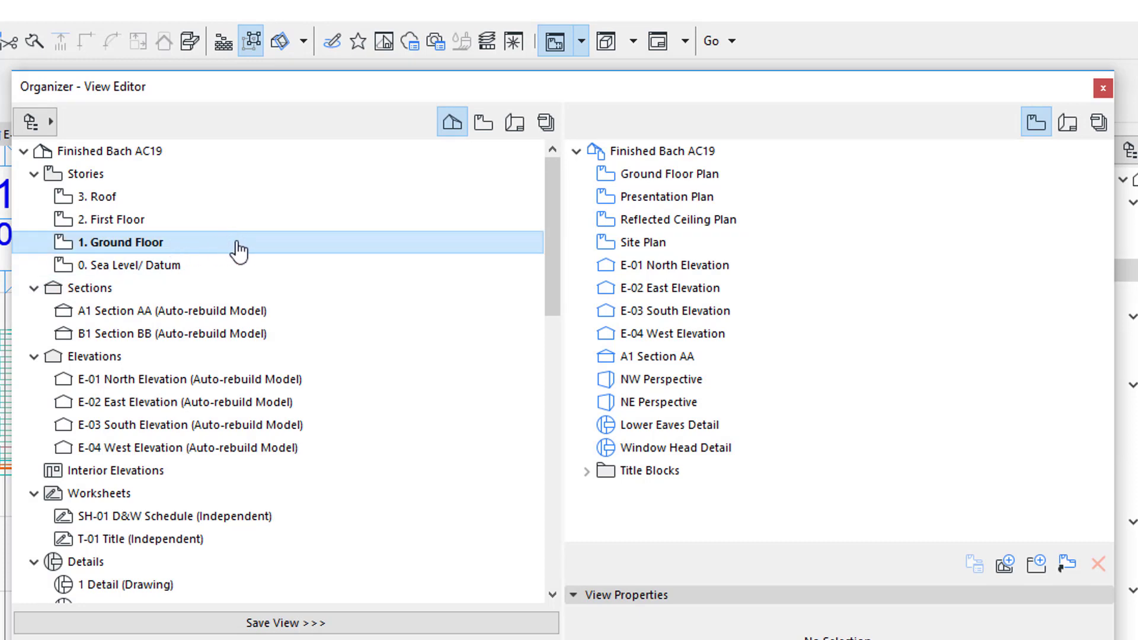
left_click(157, 218)
left_click(286, 246)
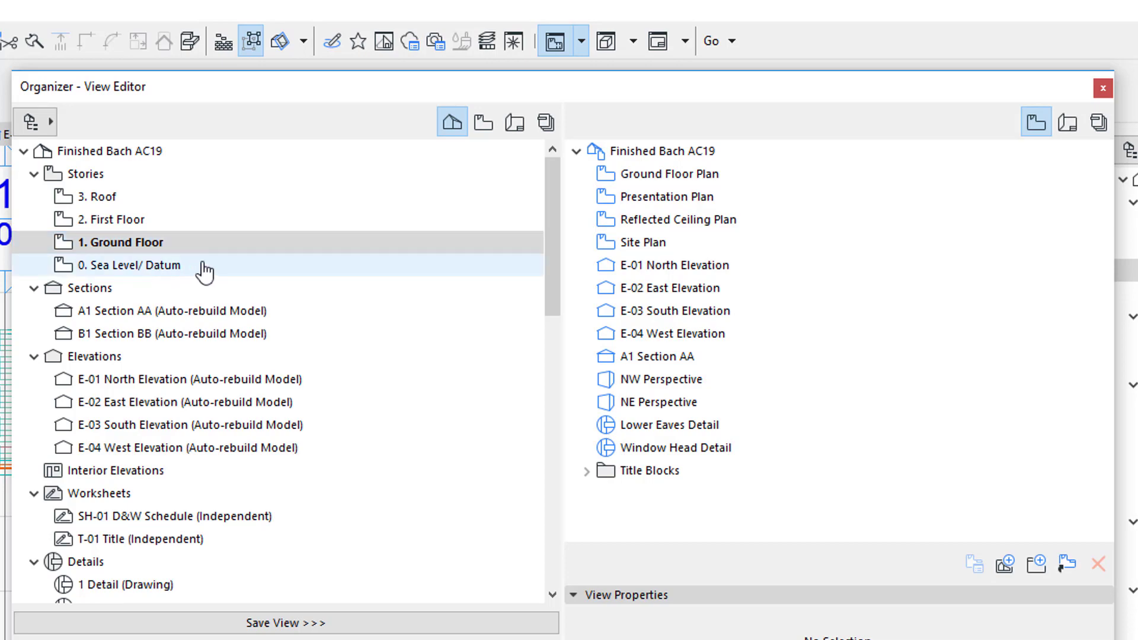
left_click_drag(366, 86, 314, 59)
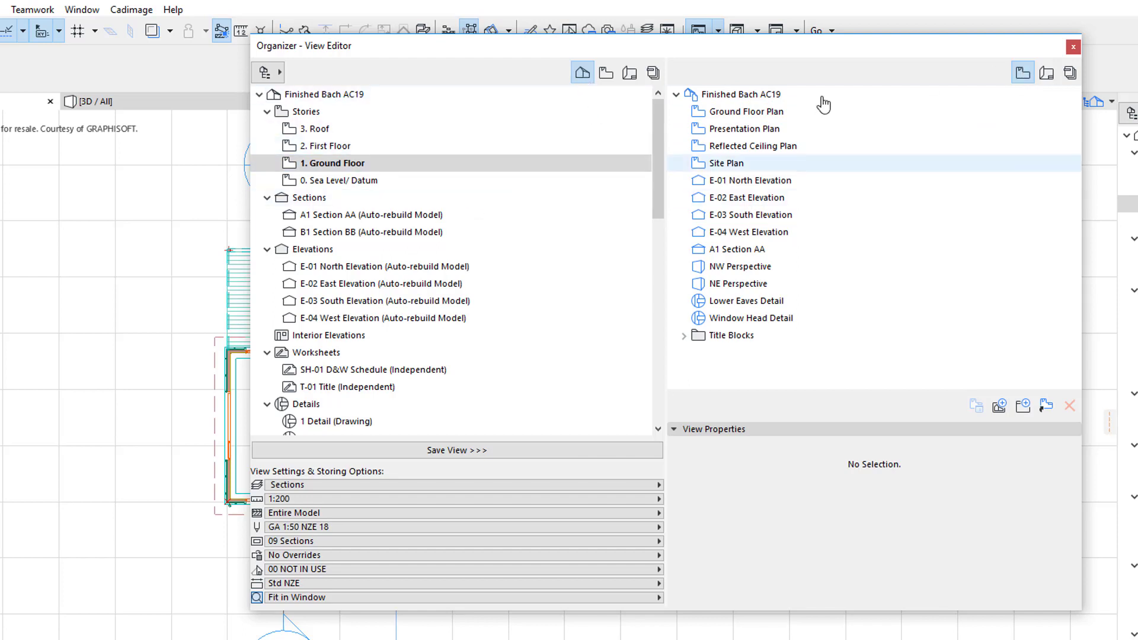
- Check which layer combinations are available for saving a view of the Ground Floor story
left_click(495, 168)
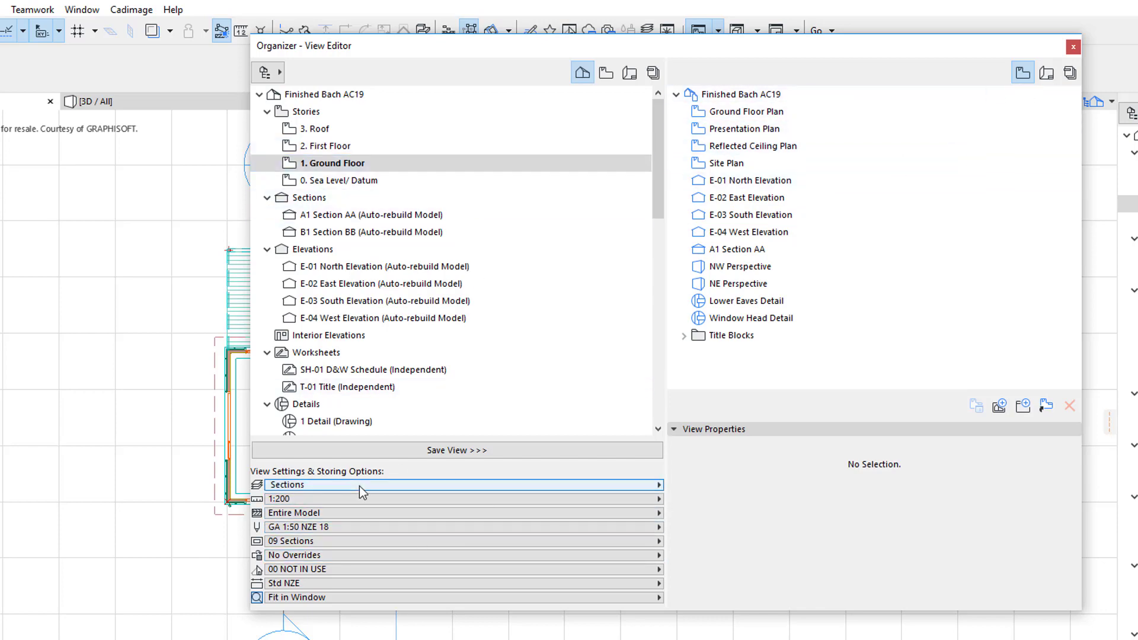
left_click(431, 164)
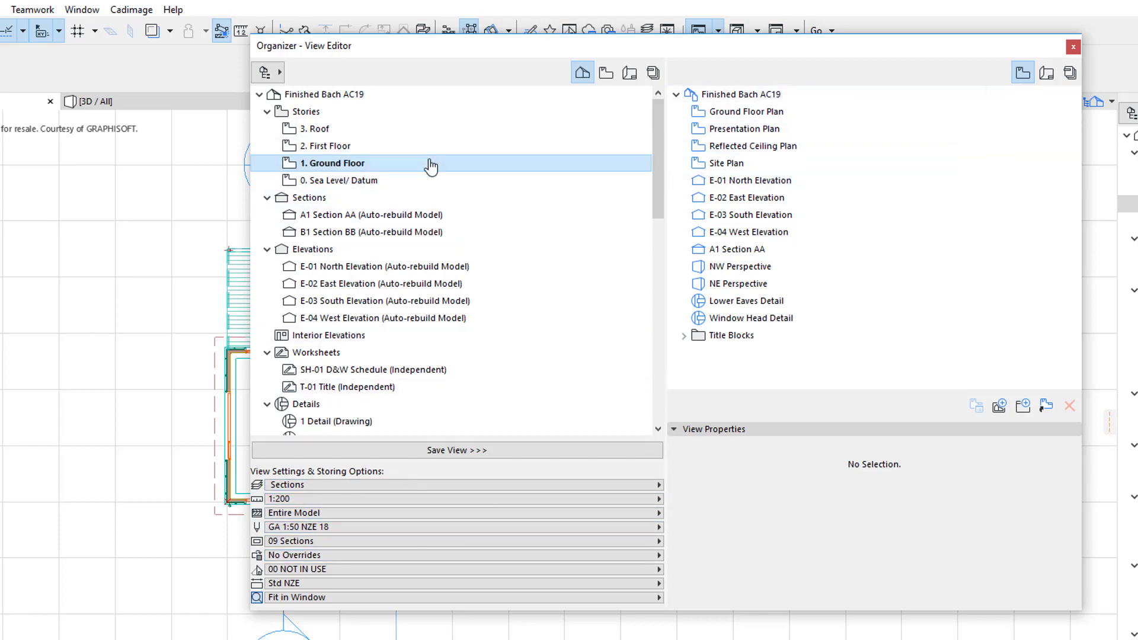
left_click(656, 487)
left_click(655, 488)
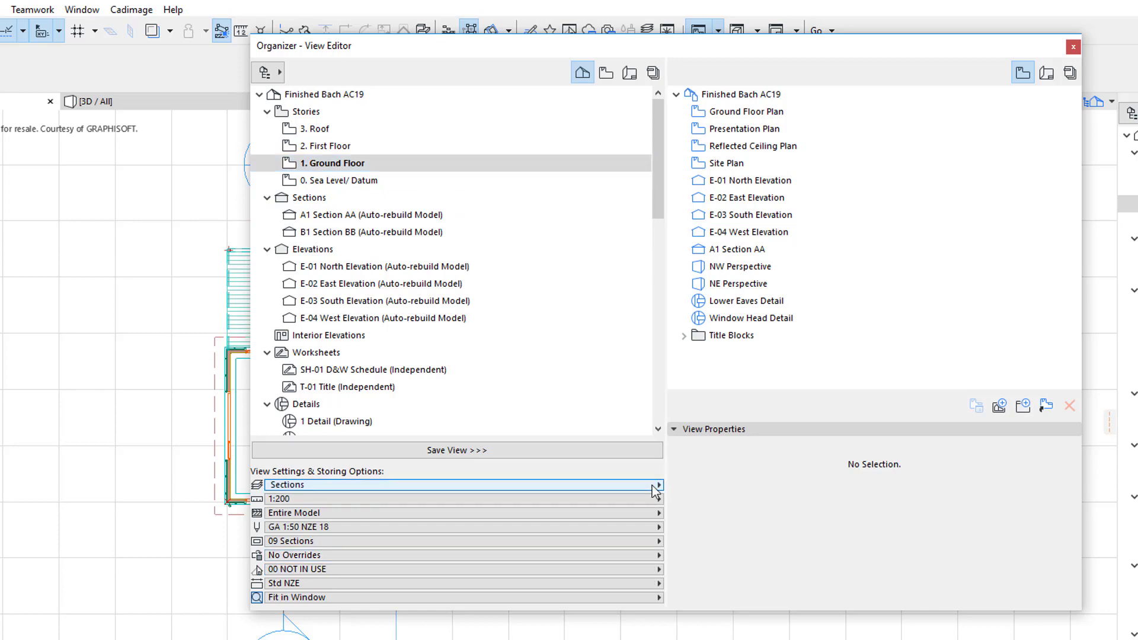
left_click(656, 490)
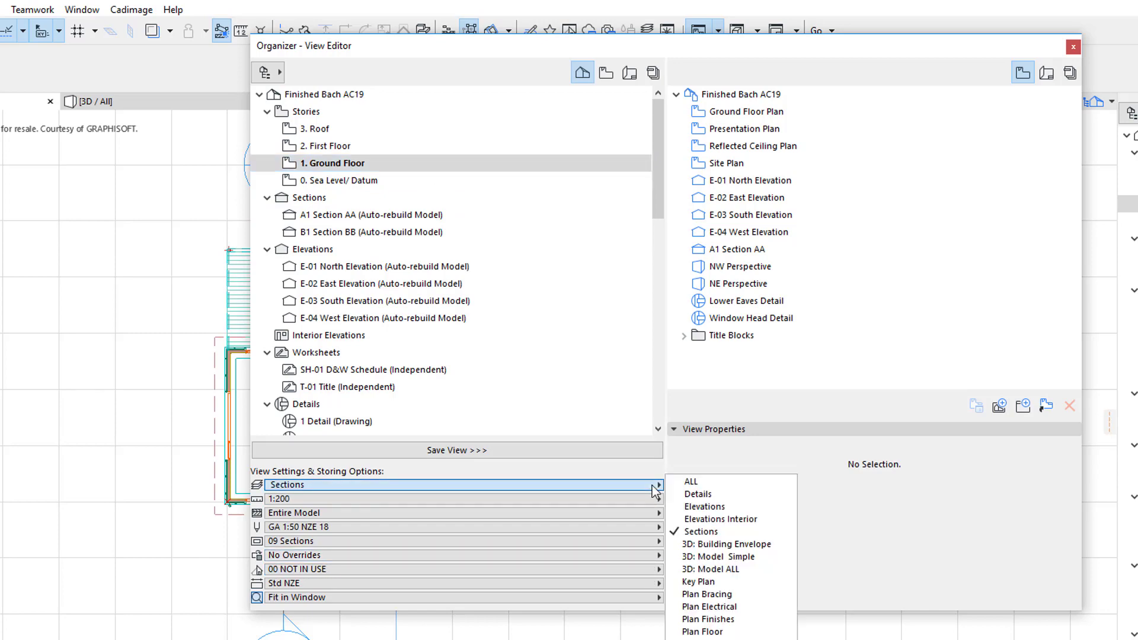
left_click(656, 490)
left_click(656, 489)
left_click(655, 489)
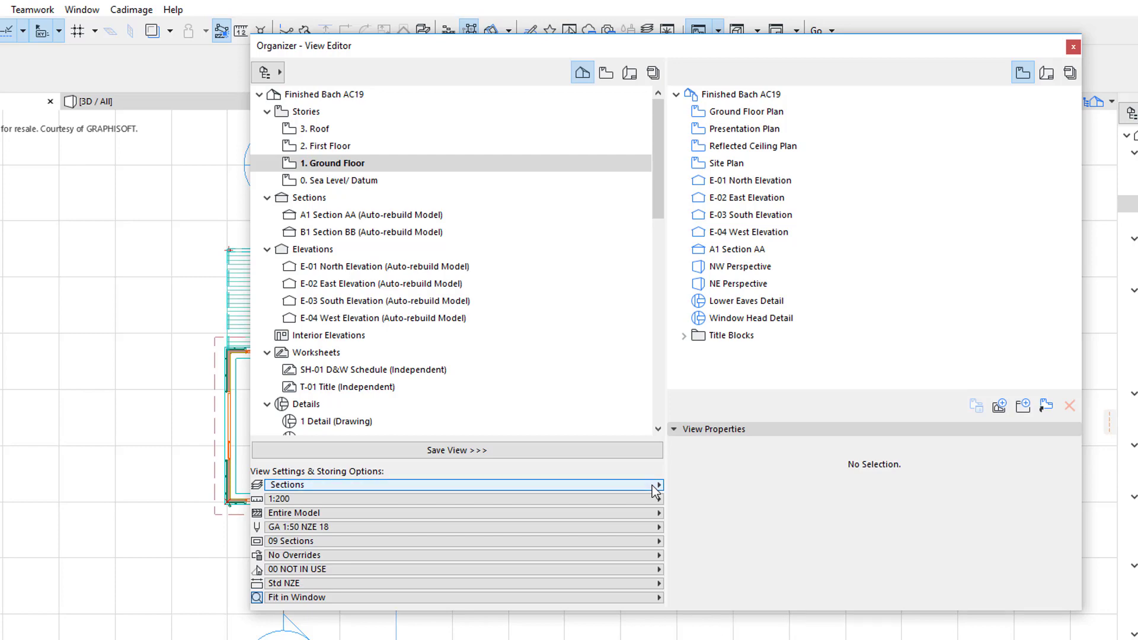
- In the Ground Floor Plan view's settings, set the layer combination to Plan Floor and the structure display to Entire Model
left_click(823, 116)
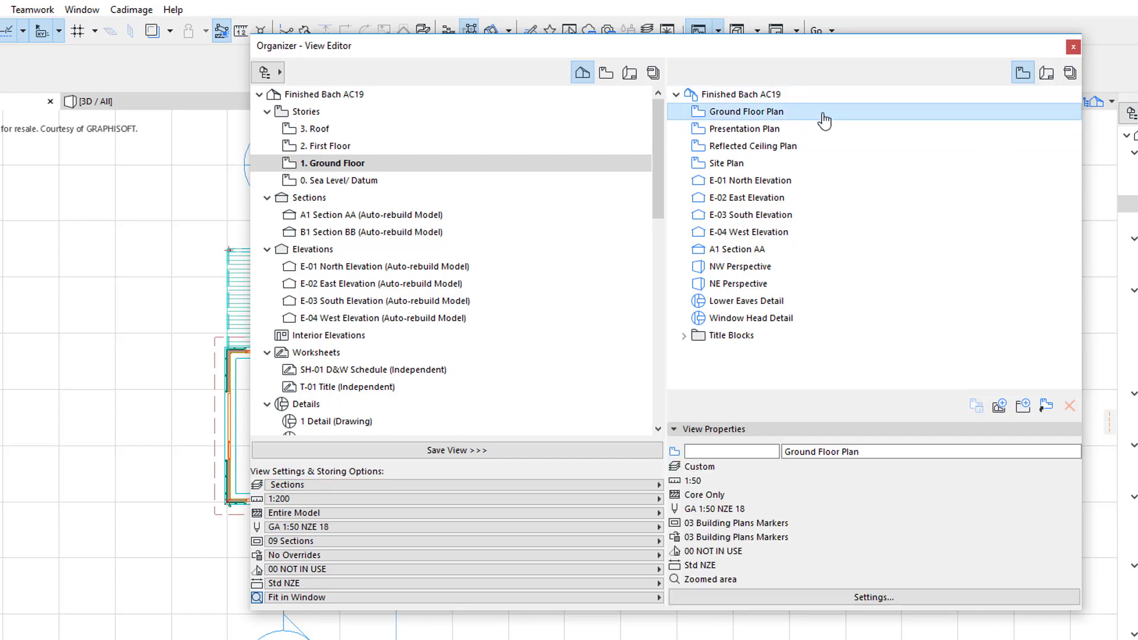
left_click_drag(894, 45, 875, 14)
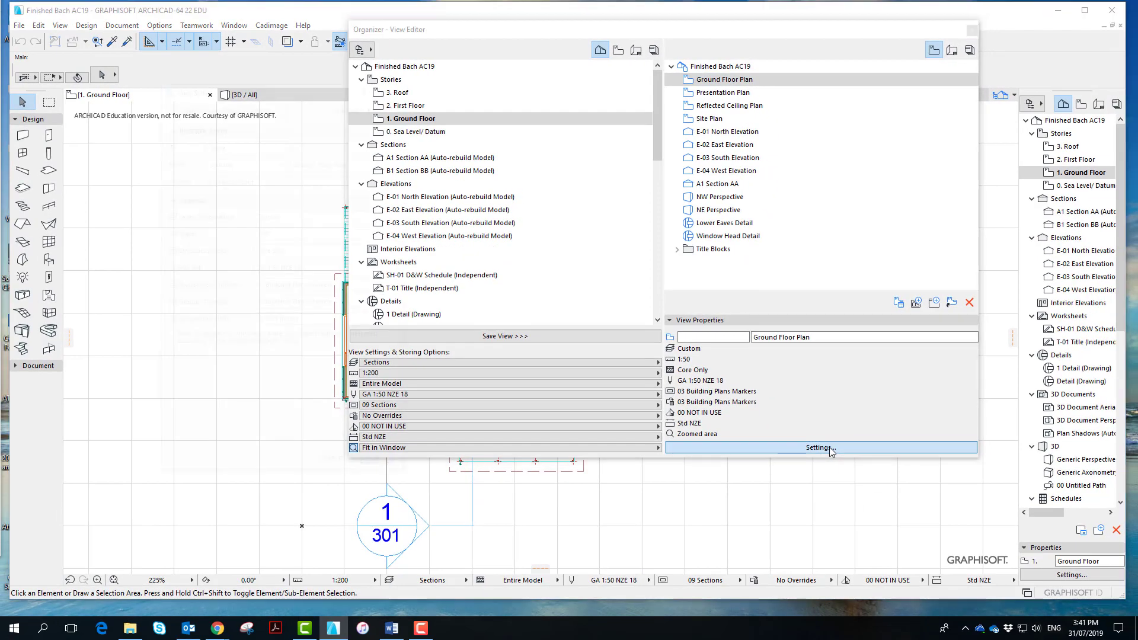
left_click(867, 566)
left_click_drag(249, 84, 482, 75)
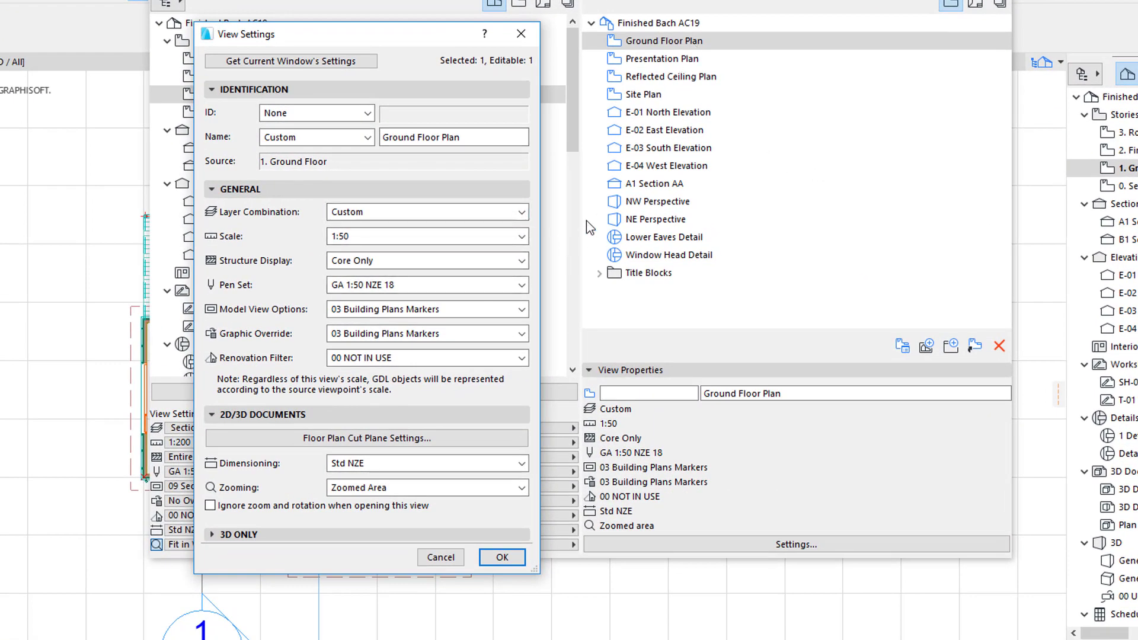
left_click(521, 212)
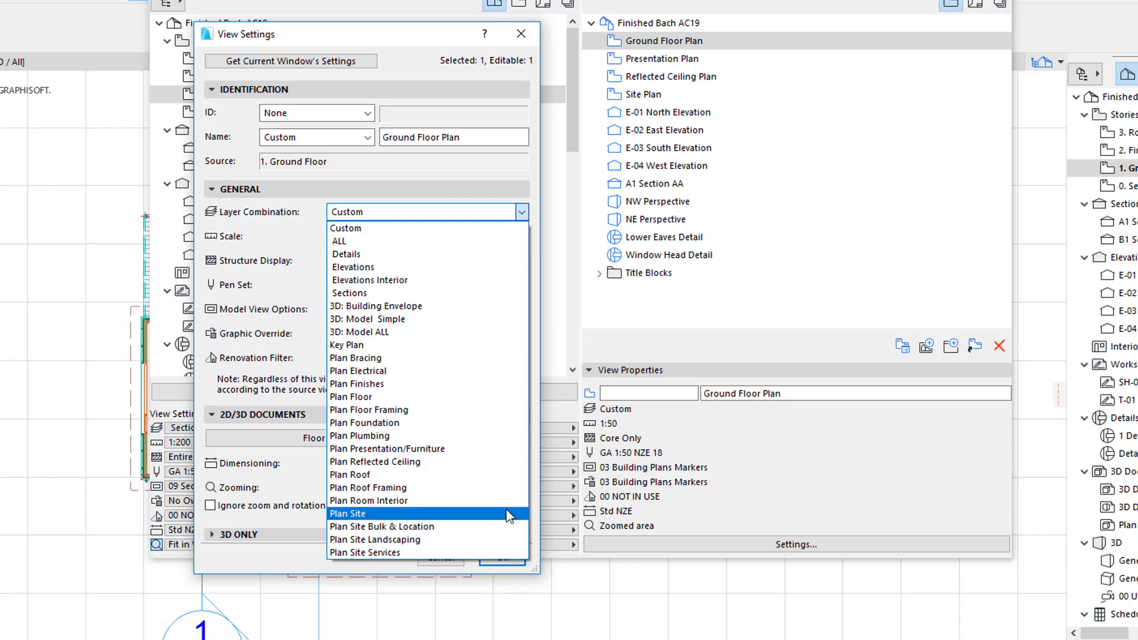
left_click(409, 397)
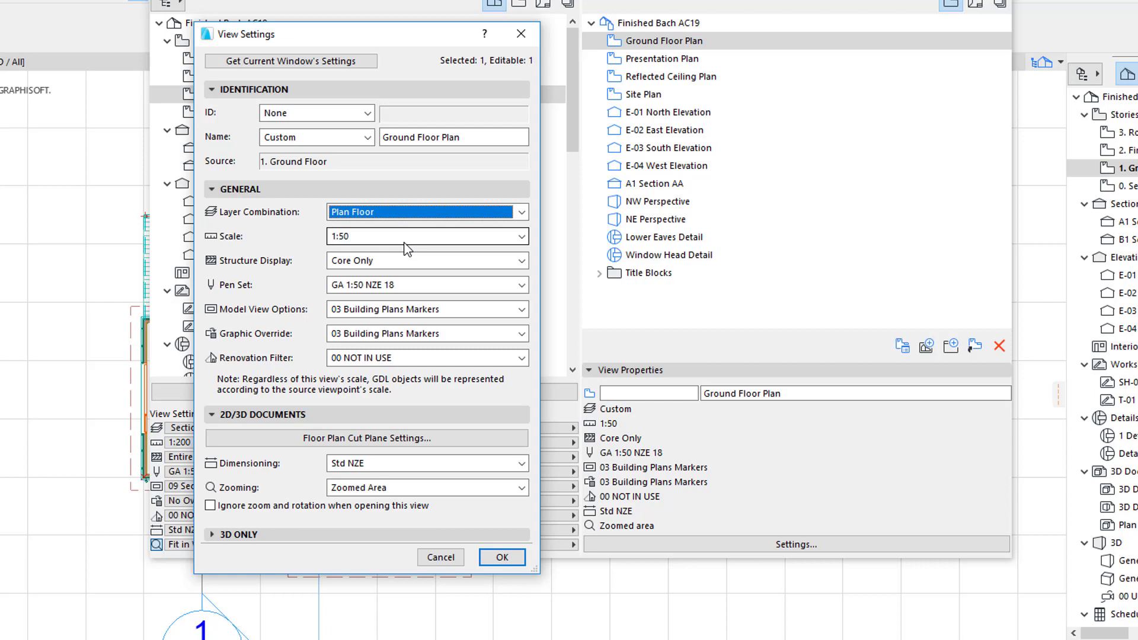
left_click(520, 261)
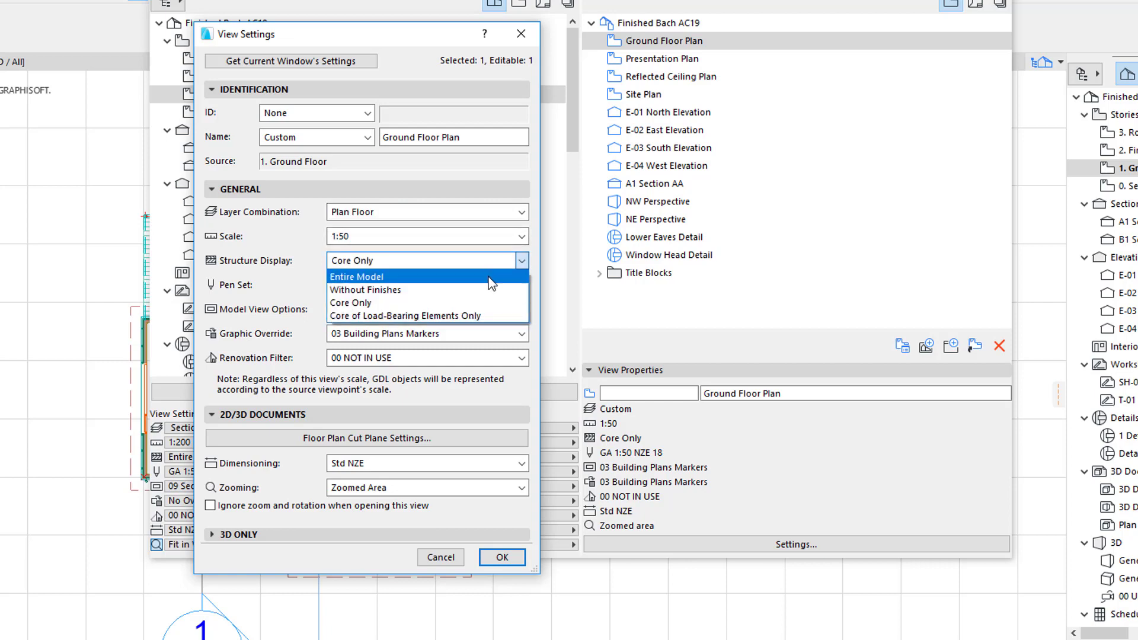
left_click(495, 277)
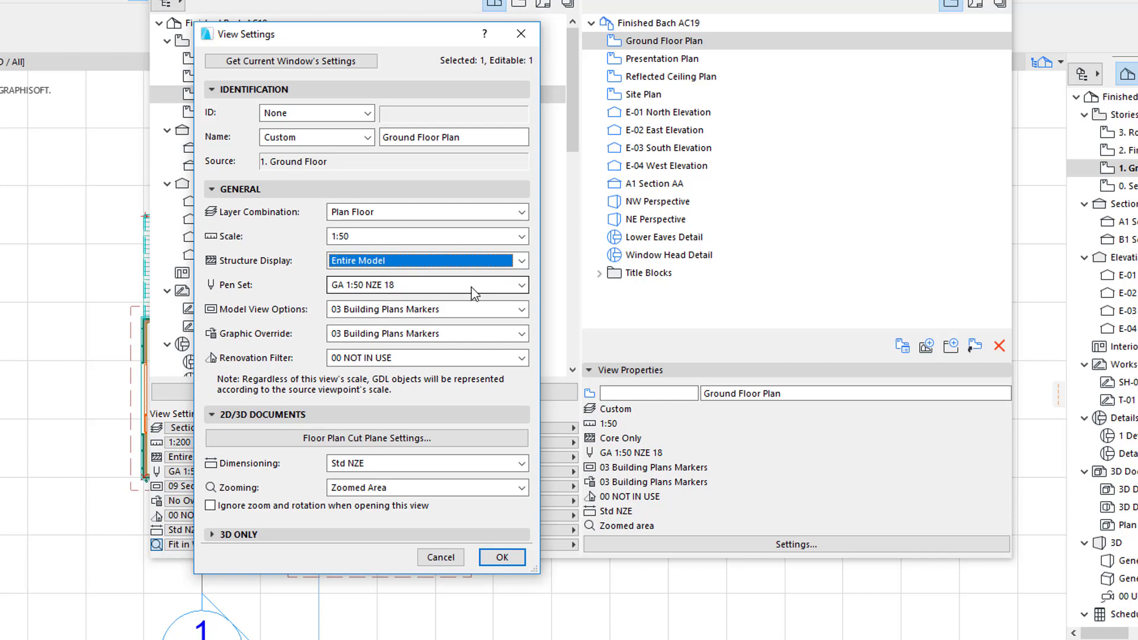
- Set the view's model view options to 03 Building Plans Markers and apply the view settings
left_click(522, 310)
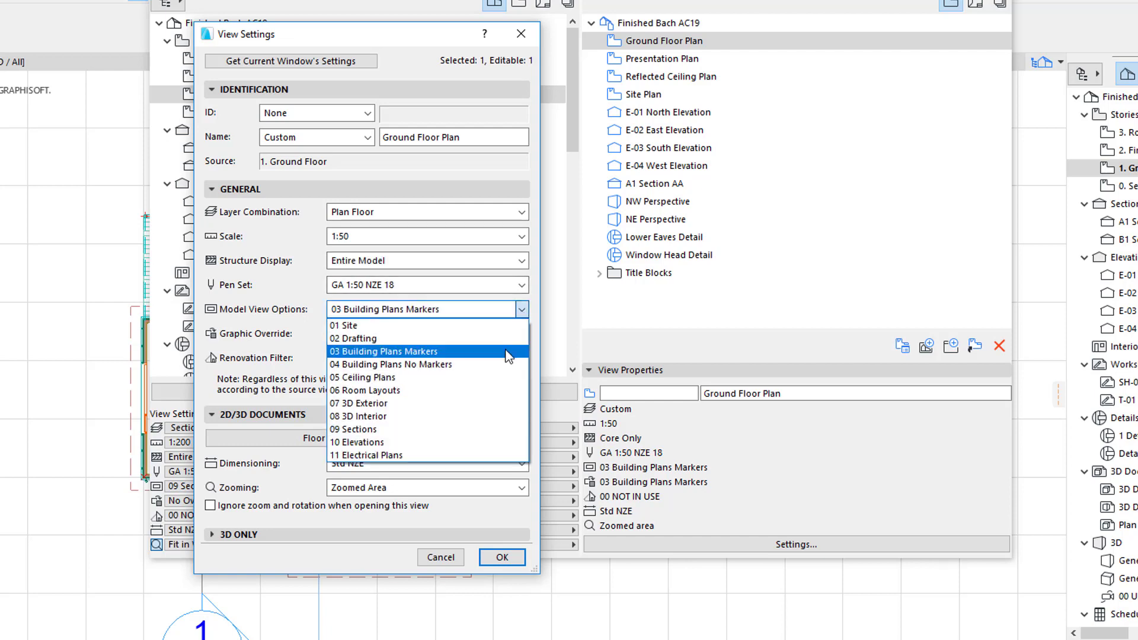
left_click(479, 368)
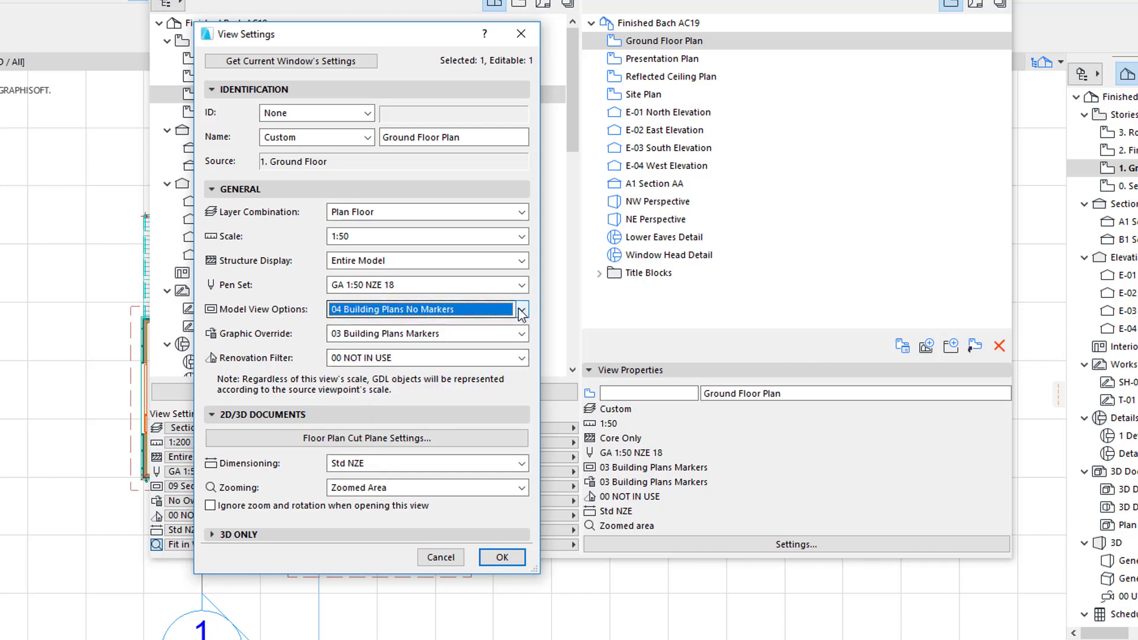
left_click(520, 311)
left_click(475, 356)
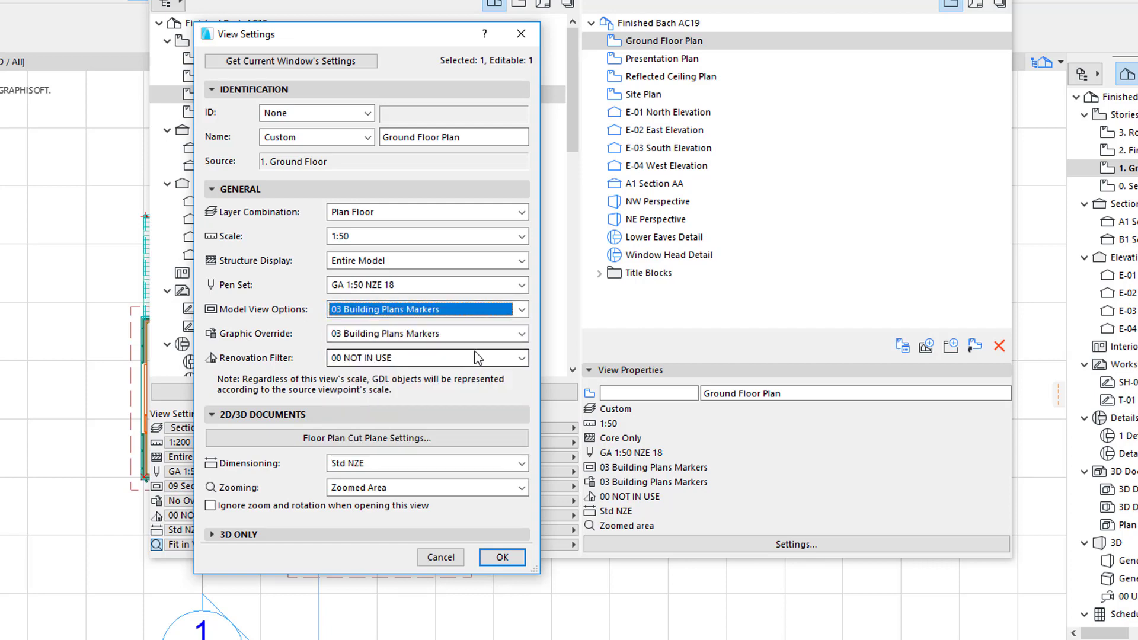
left_click(502, 557)
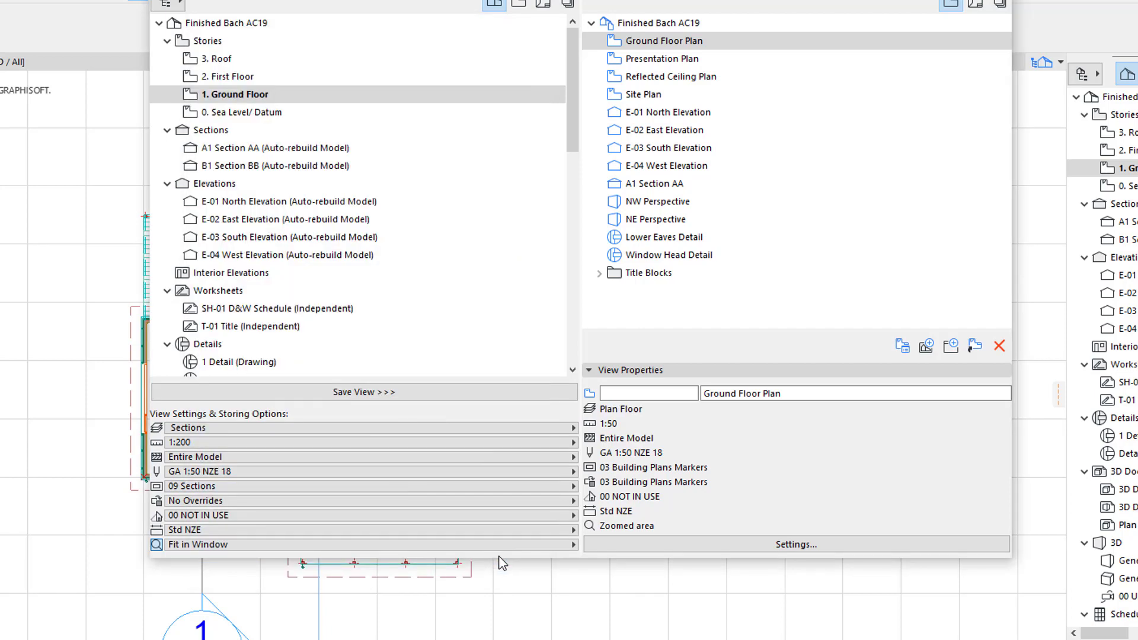
- Review the view properties of the Presentation Plan, Reflected Ceiling Plan, North Elevation, Section AA, both perspectives and the Lower Eaves Detail
left_click(696, 60)
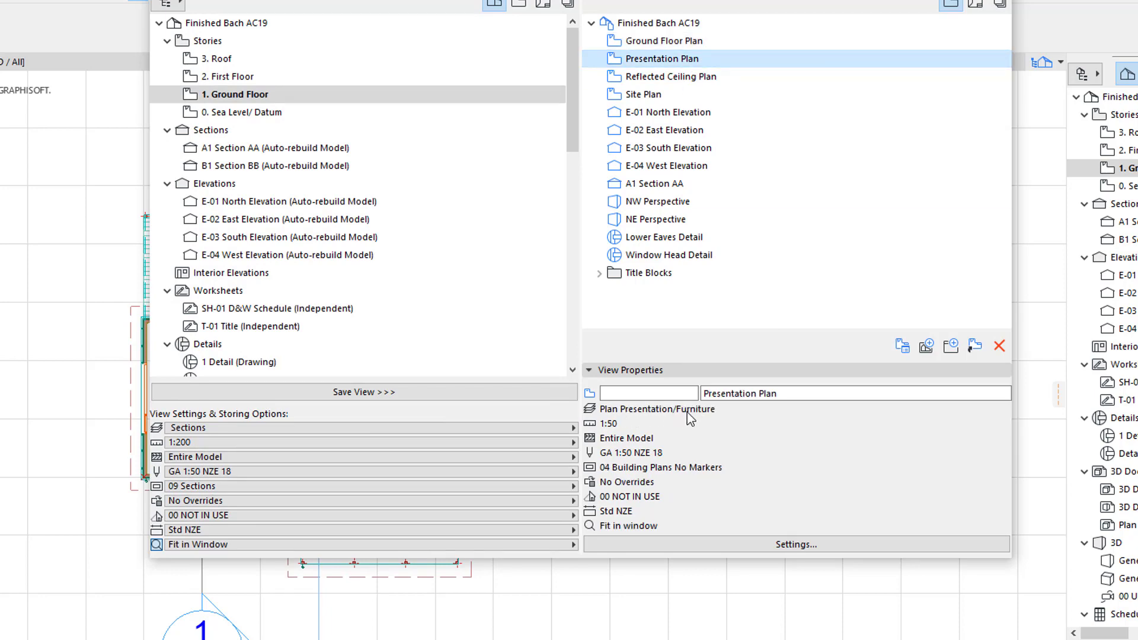
left_click(732, 79)
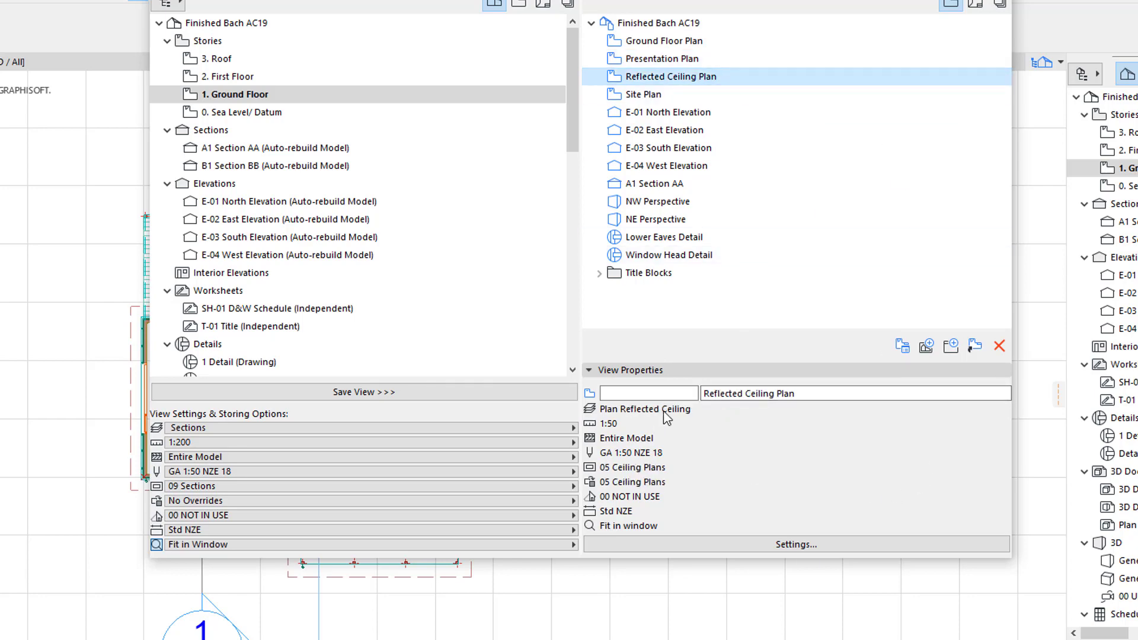
left_click(710, 114)
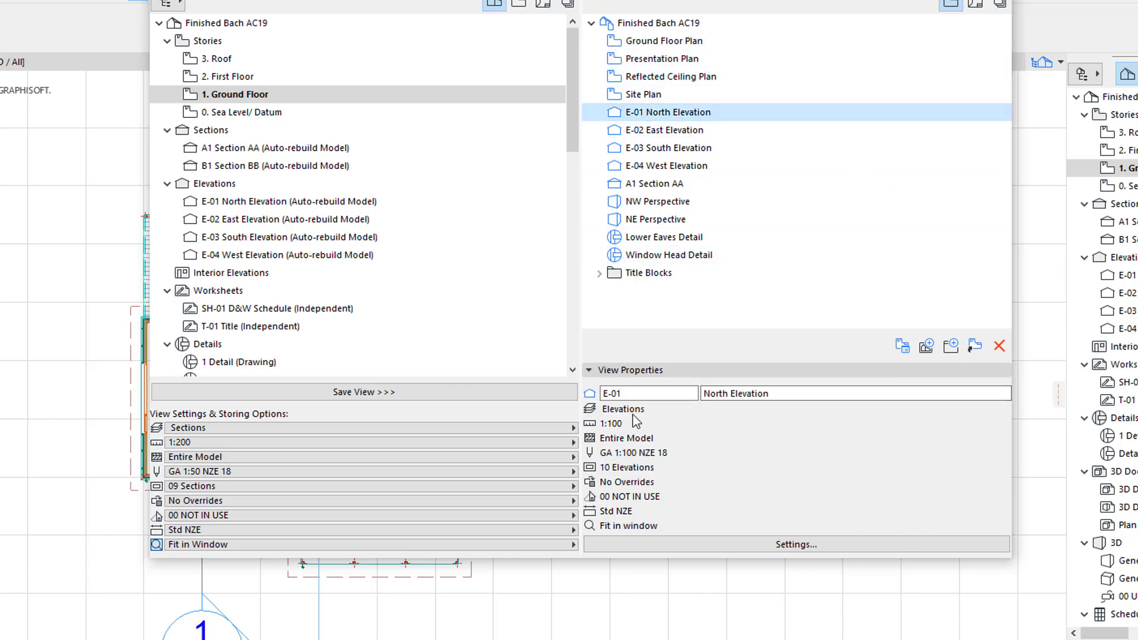
left_click(694, 184)
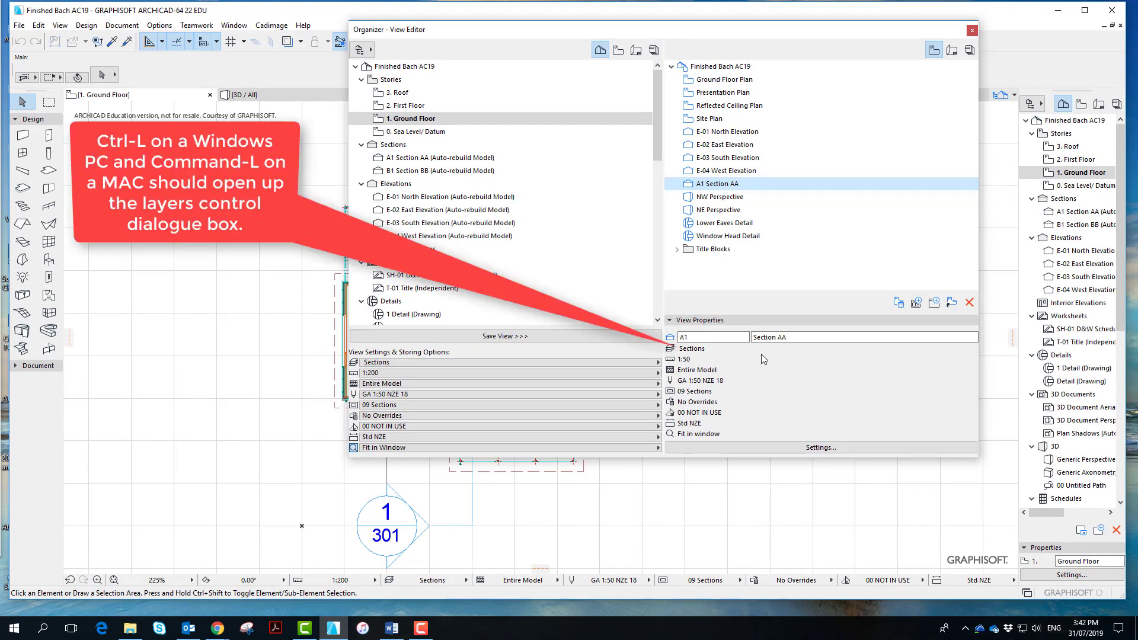
key("Down")
key("Down")
key("Down")
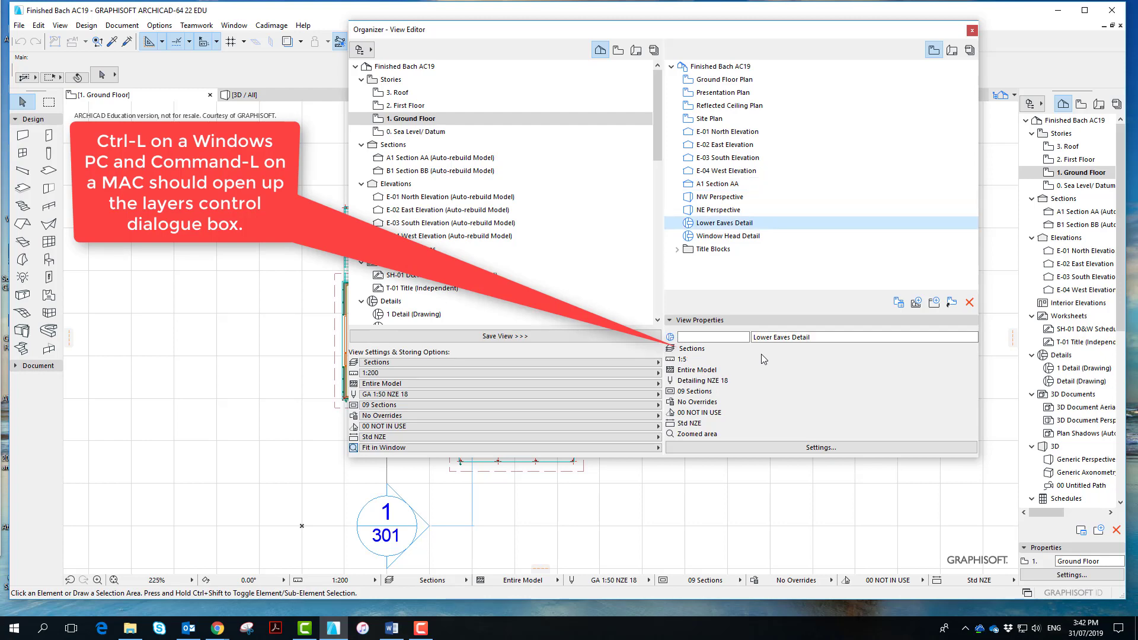
- Open the model view layer settings, enlarge the dialog, and look through the layers of the Sections combination
key("ctrl+l")
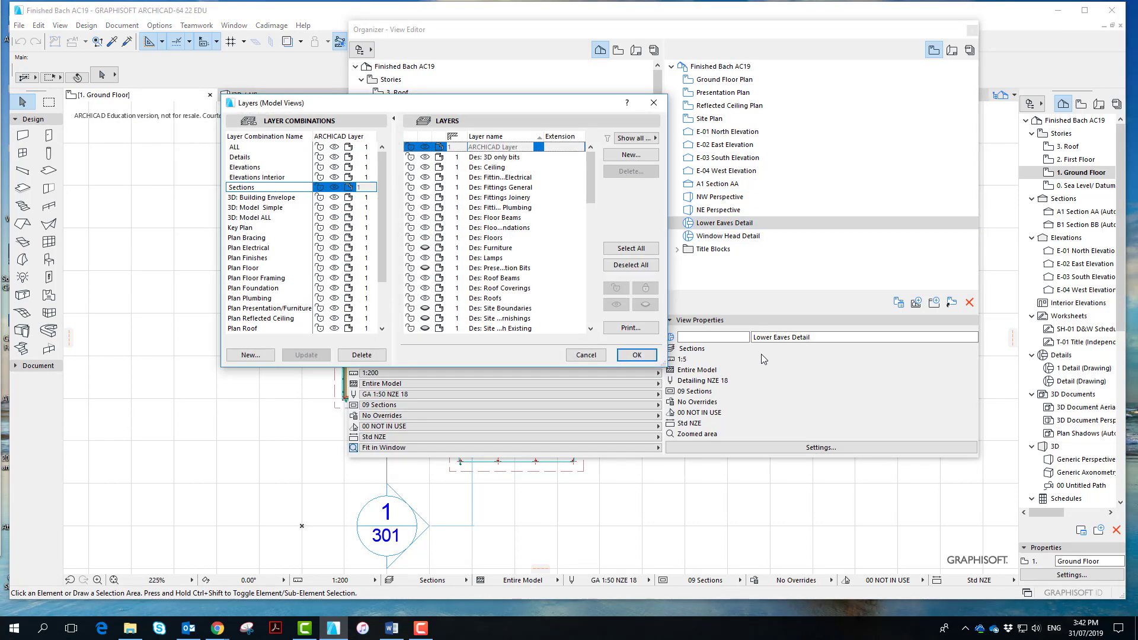
left_click_drag(413, 108, 480, 69)
left_click_drag(728, 325, 905, 490)
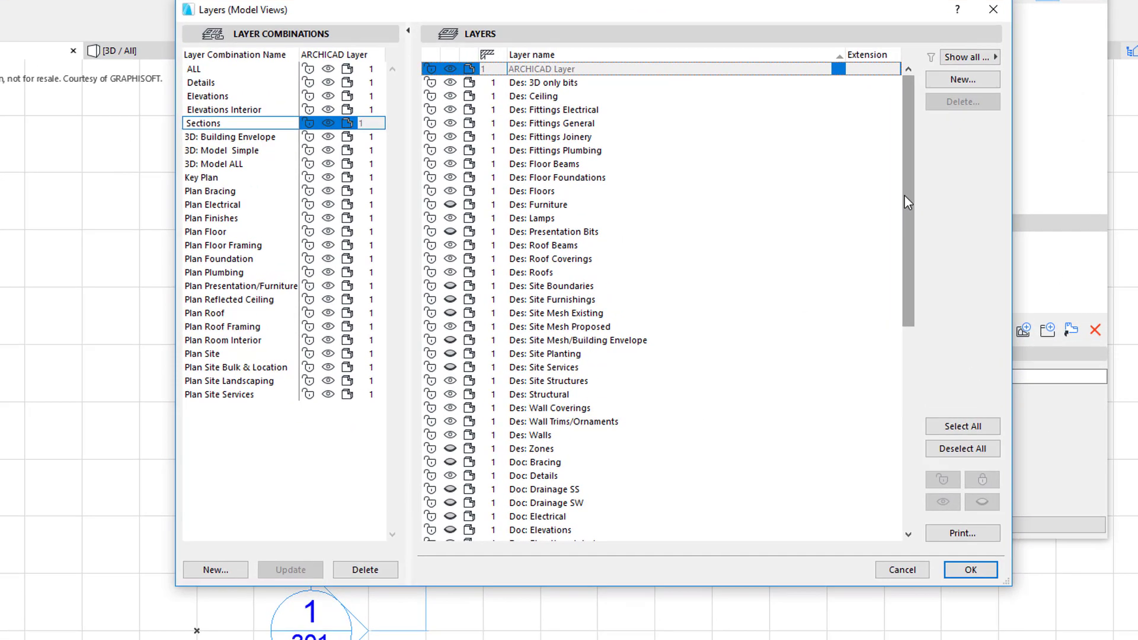
mouse_move(852, 196)
left_mouse_down()
mouse_move(852, 270)
mouse_move(848, 175)
left_mouse_up()
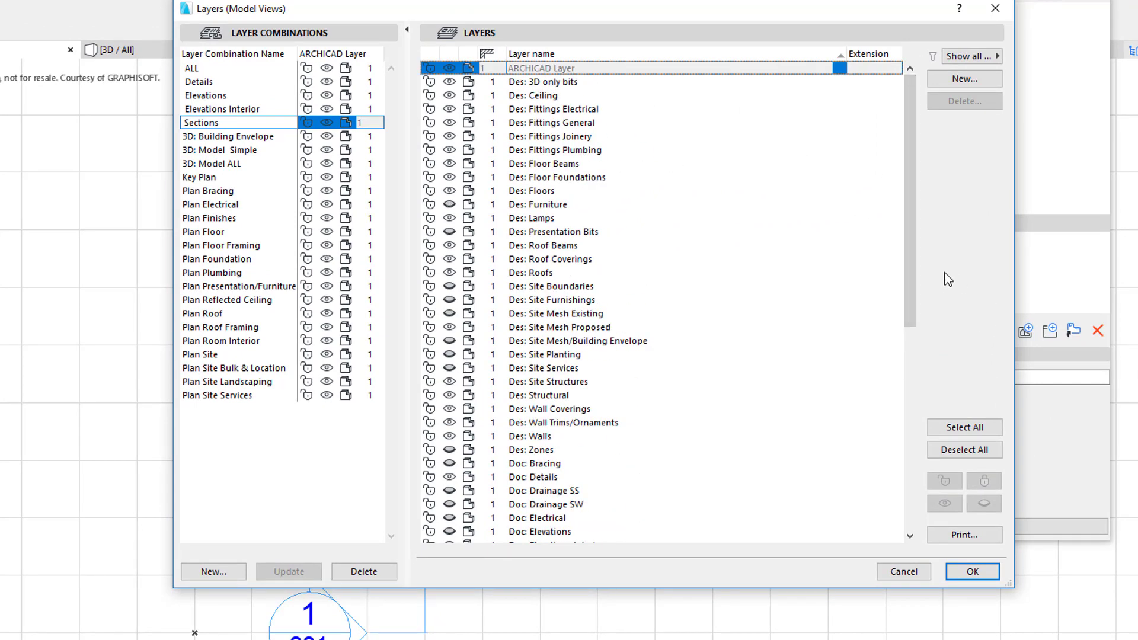
left_click_drag(906, 247, 915, 205)
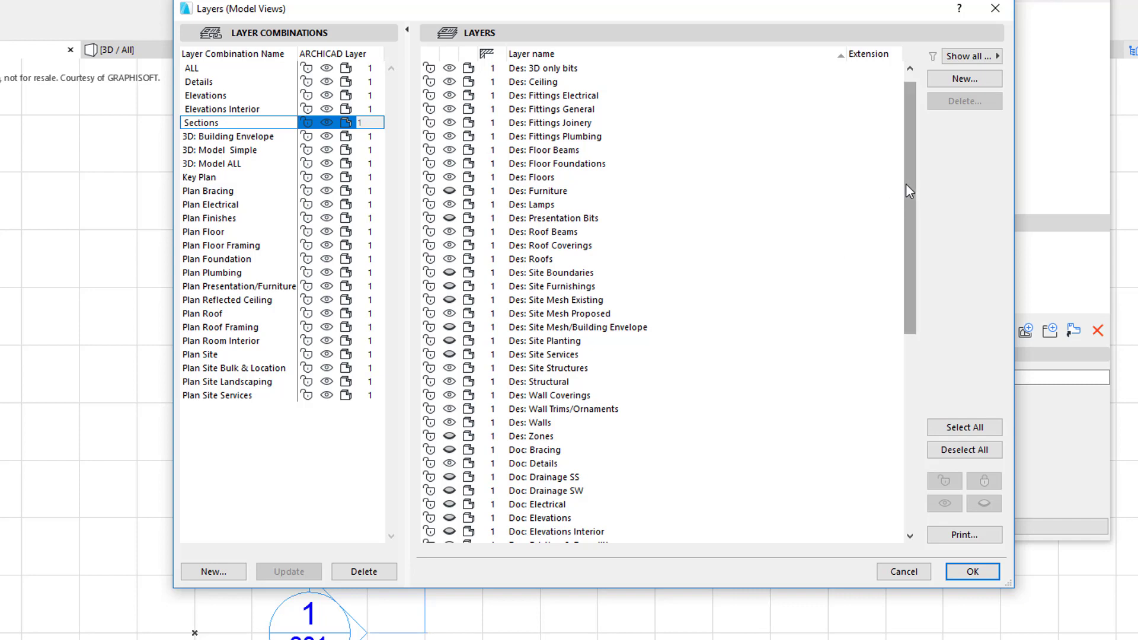
scroll(906, 183, "up", 1)
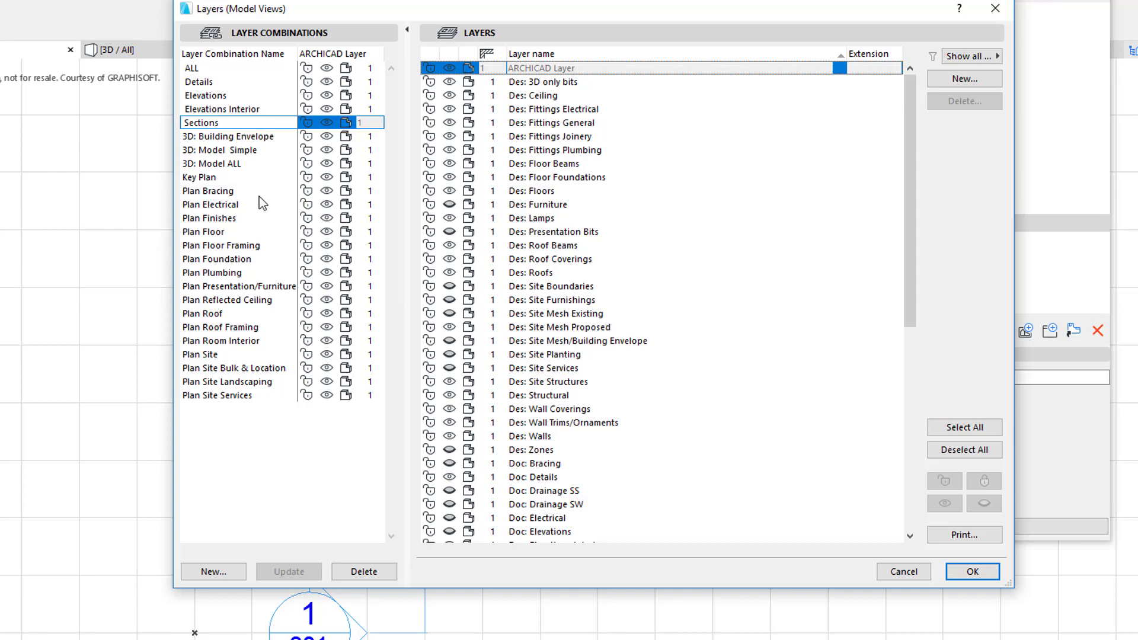
- Compare layer visibility across the Plan Floor, Plan Floor Framing, Plan Presentation/Furniture, Elevations, Sections and Details layer combinations
left_click(205, 232)
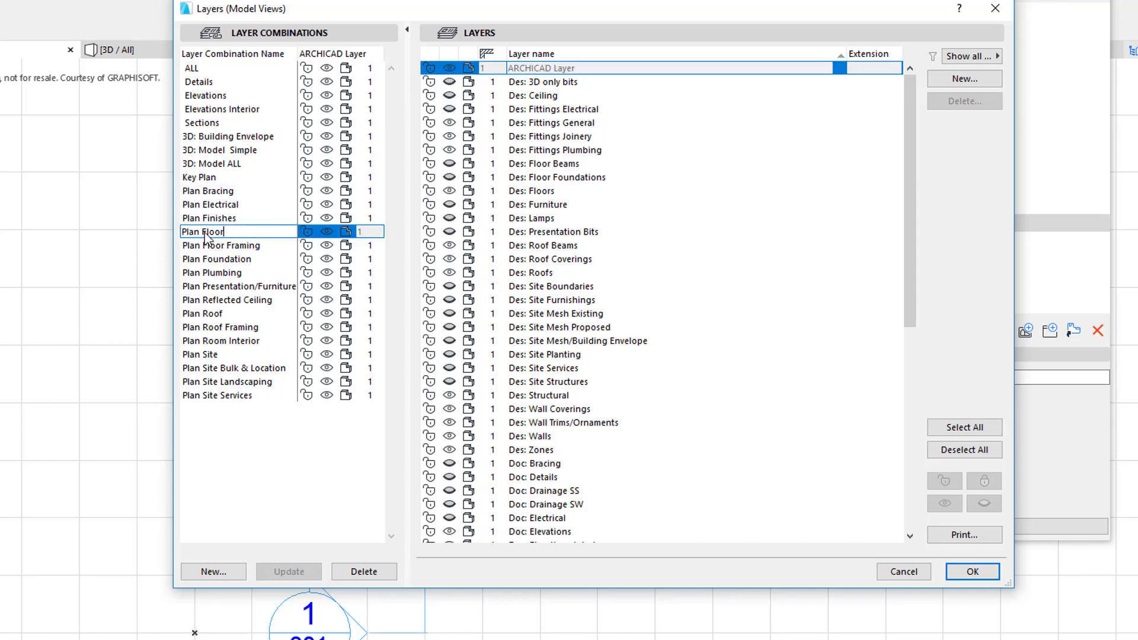
left_click(249, 247)
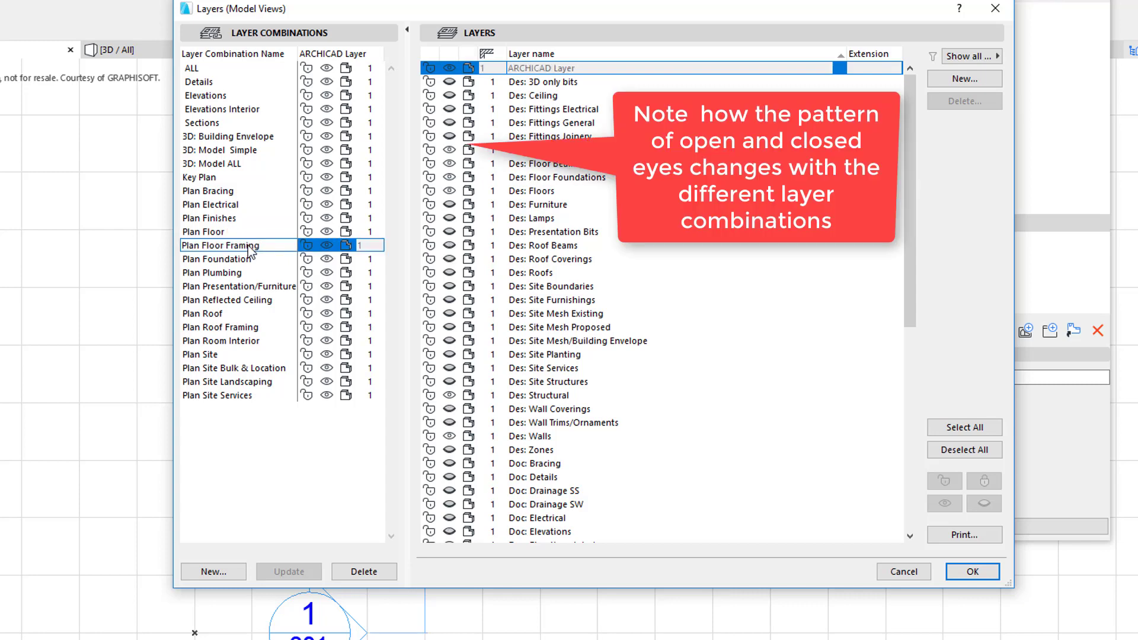
left_click(253, 288)
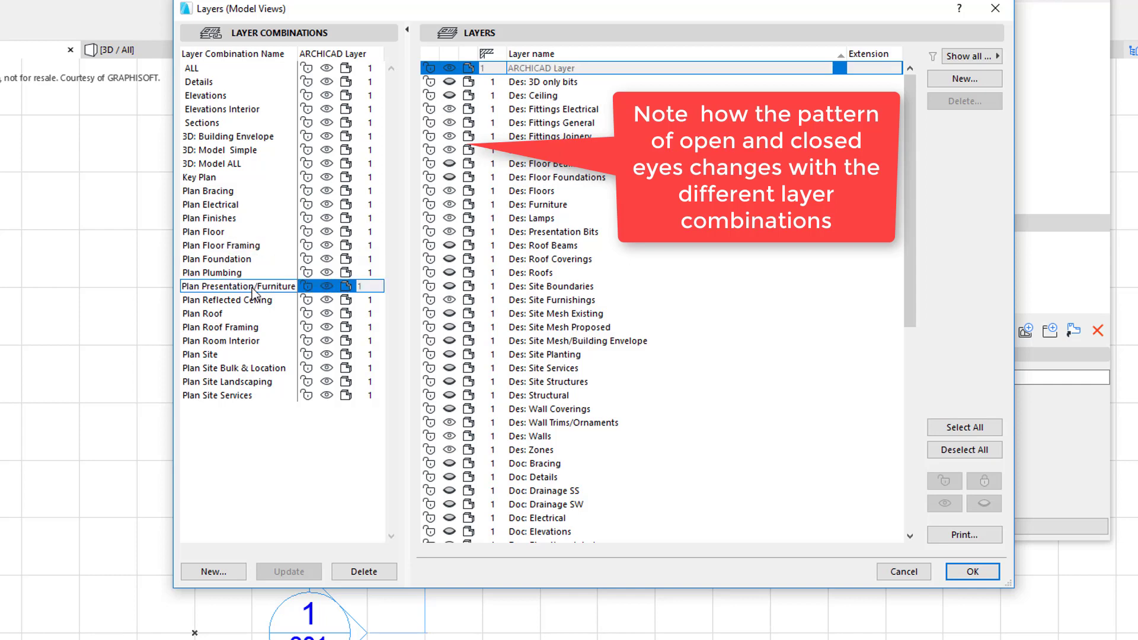
left_click(219, 100)
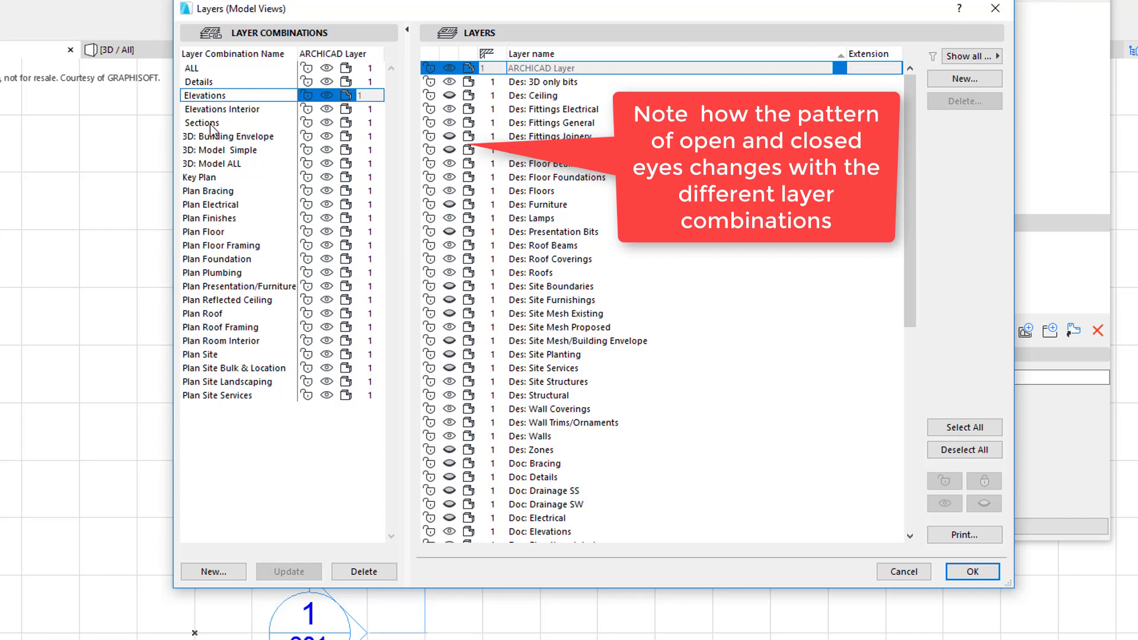
left_click(212, 122)
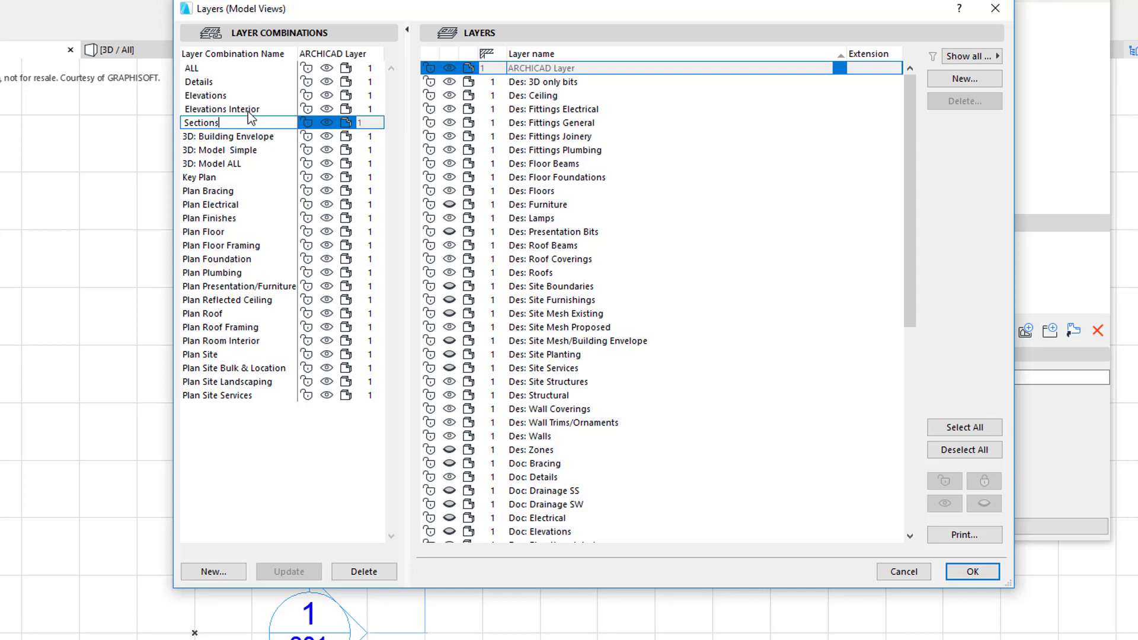
left_click(205, 83)
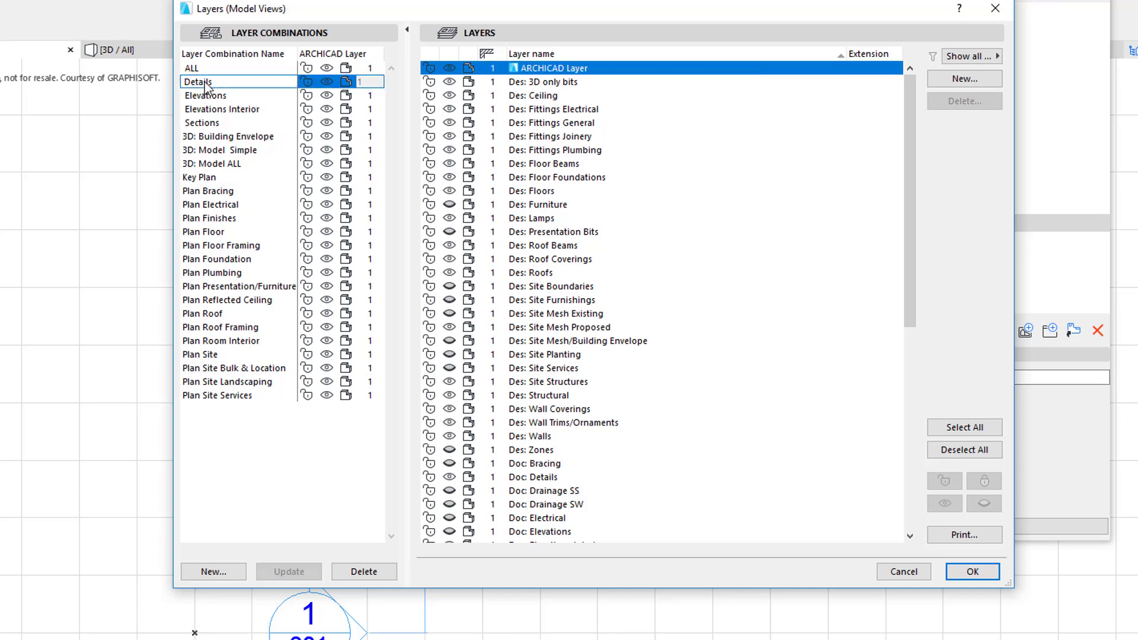
left_click(252, 95)
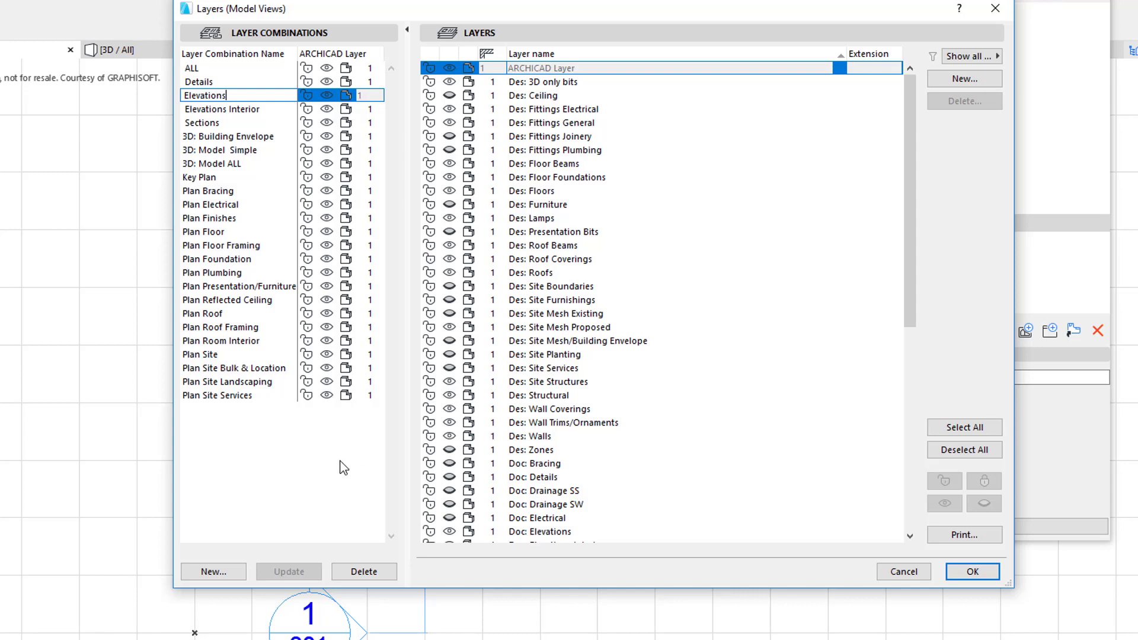
- Try toggling the visibility of the Des: Site Furnishings layer in the Elevations combination, and discard the layer changes
left_click(450, 301)
left_click(450, 301)
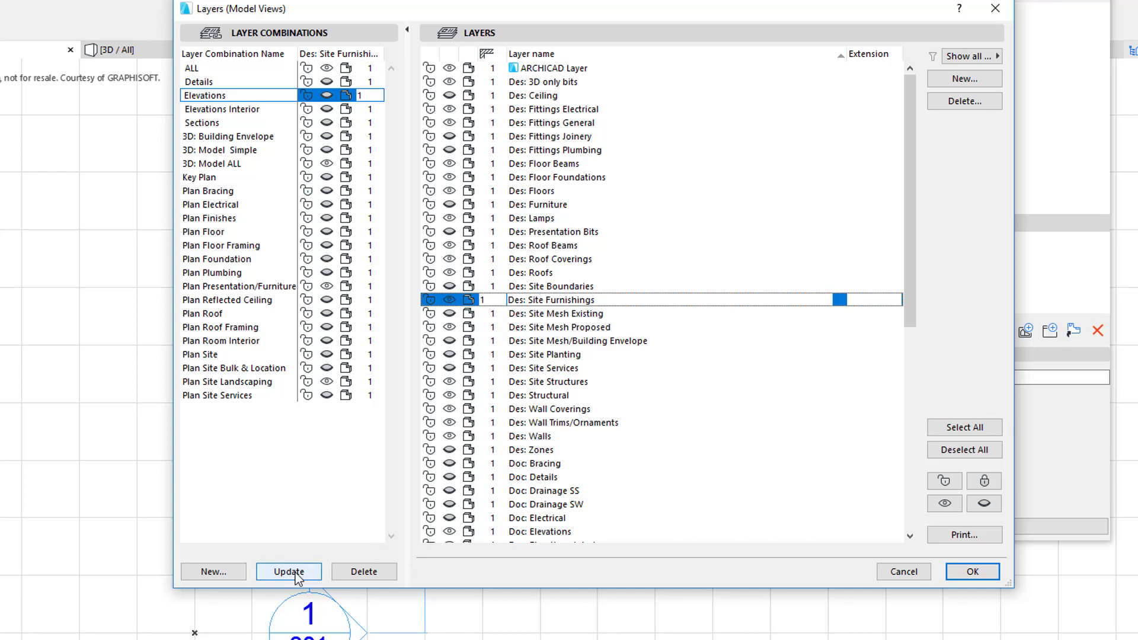
left_click(902, 573)
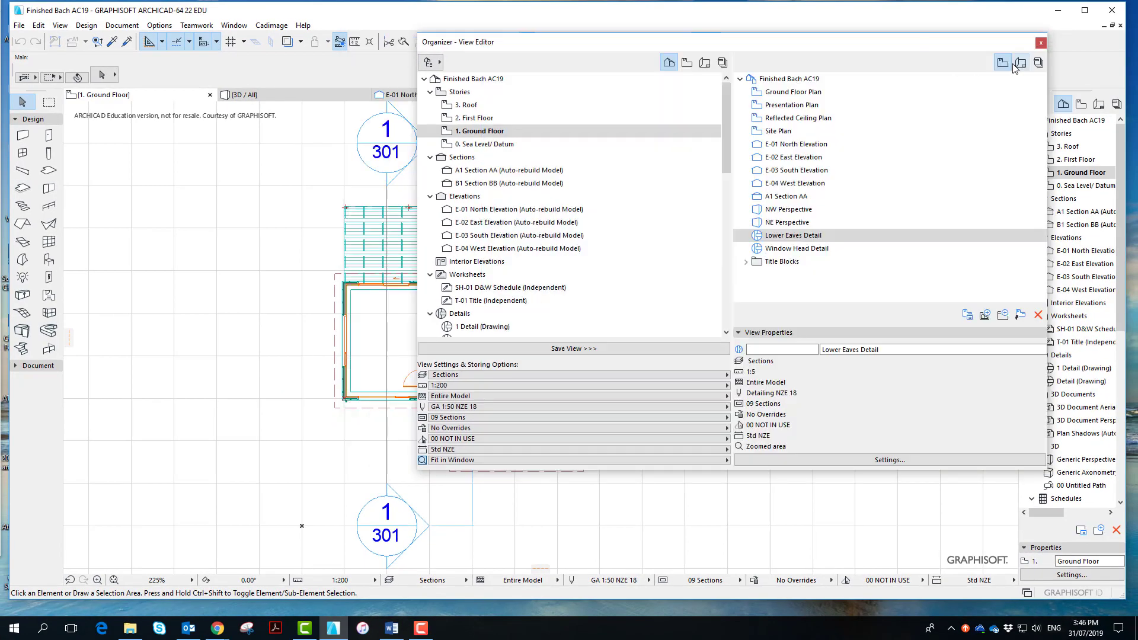
- Close the Organizer and open the saved Ground Floor Plan view from the project's View Map
left_click(1040, 43)
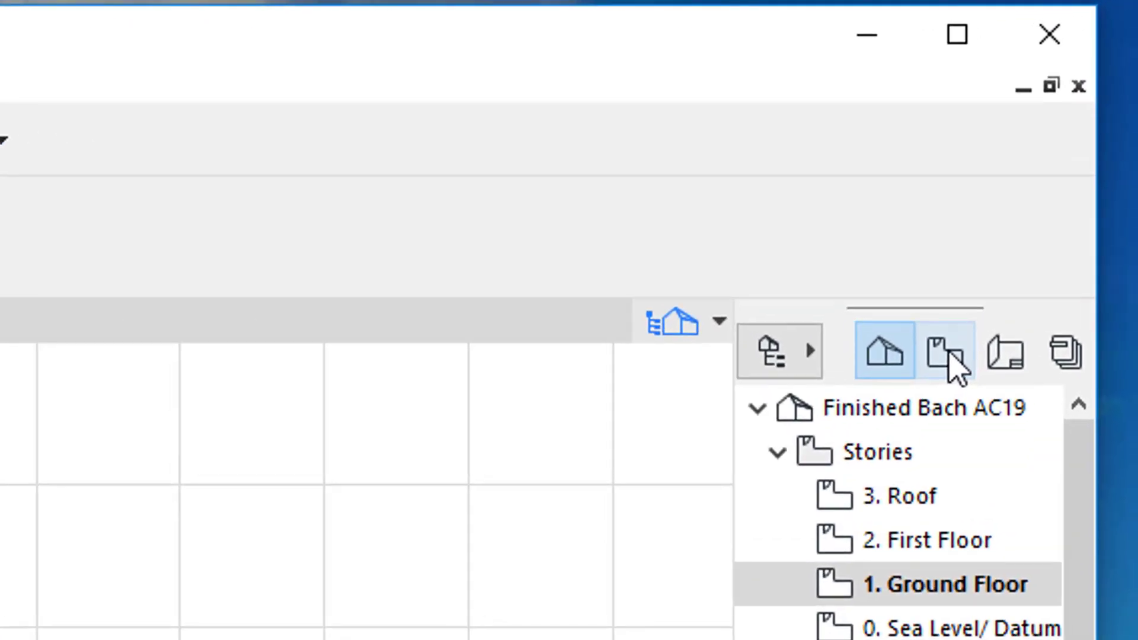
left_click(998, 261)
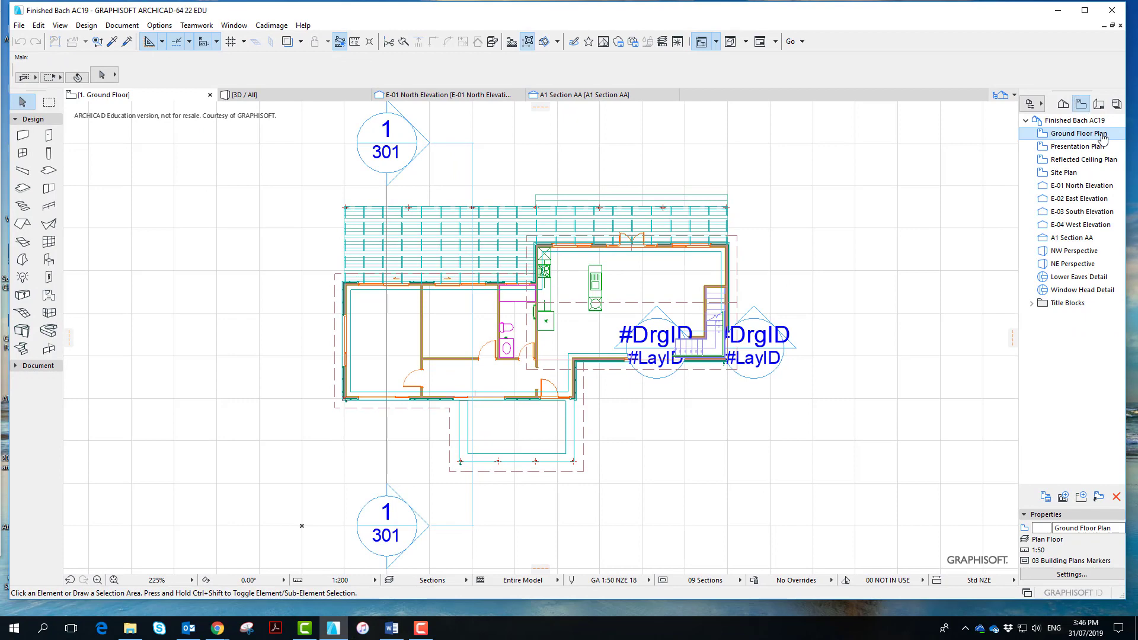
double_click(1101, 138)
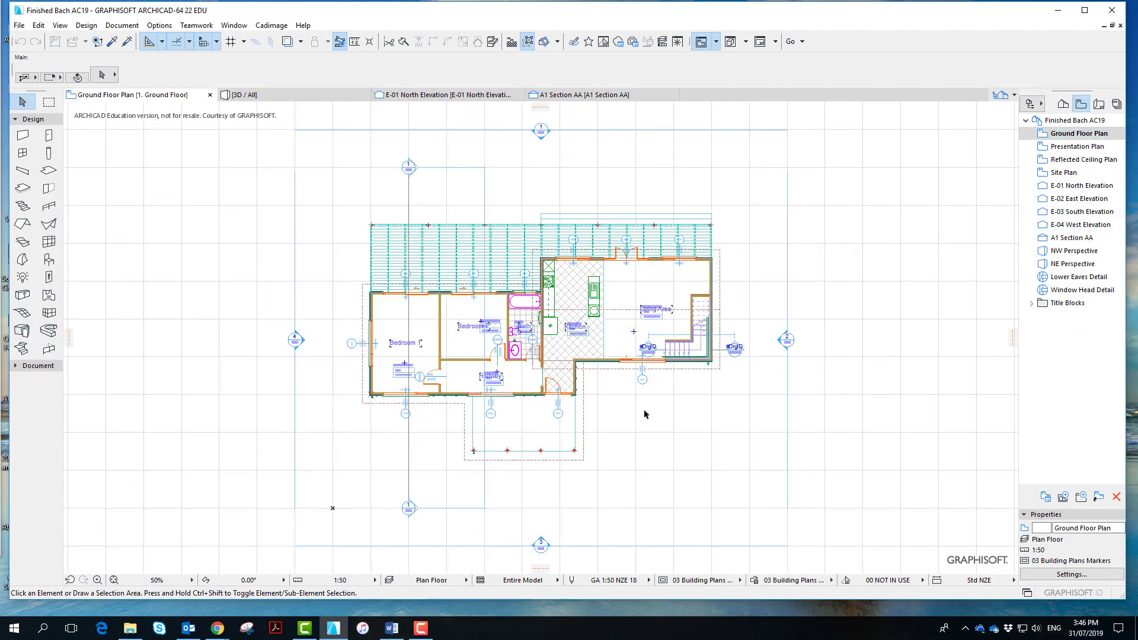
- Check which graphic override combinations are available for the Ground Floor Plan view, keeping the current one
scroll(596, 424, "up", 2)
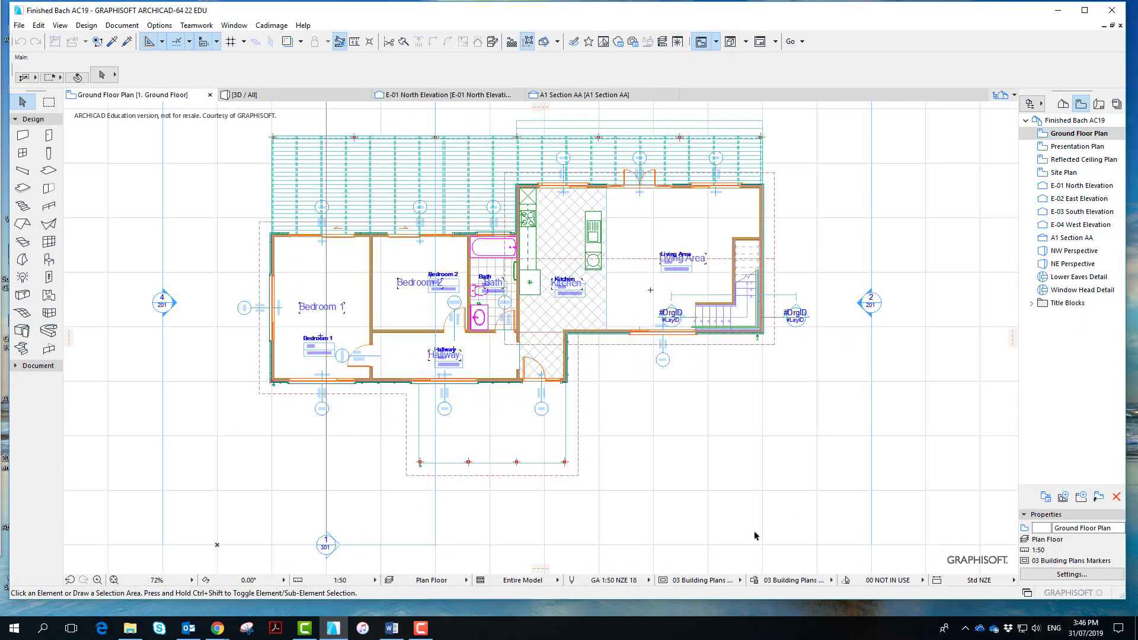
left_click(827, 584)
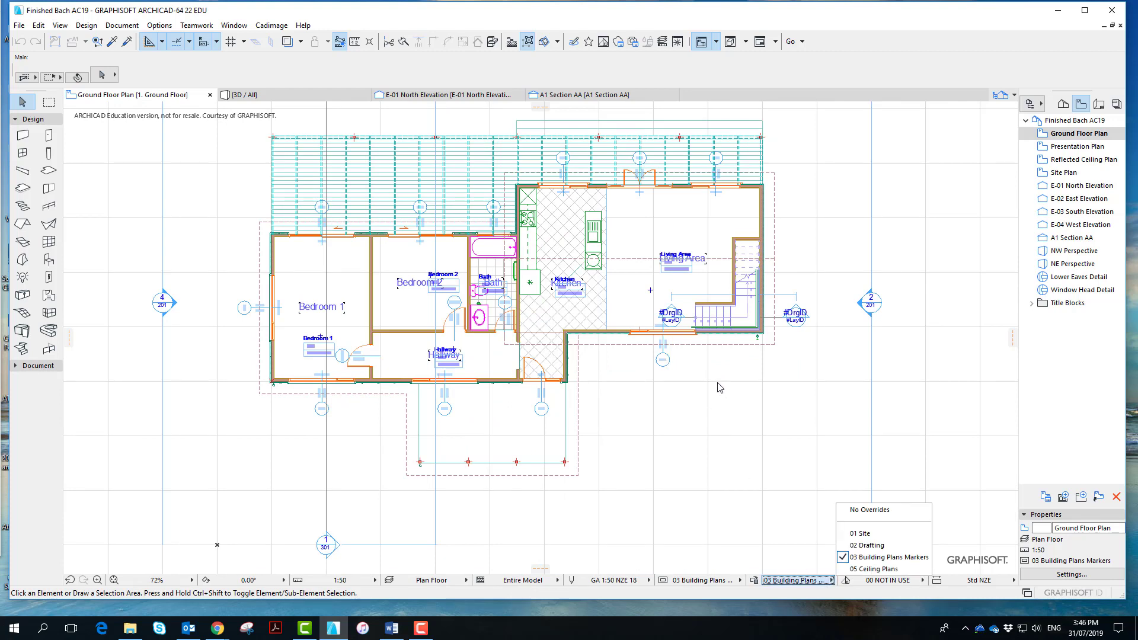
left_click(749, 413)
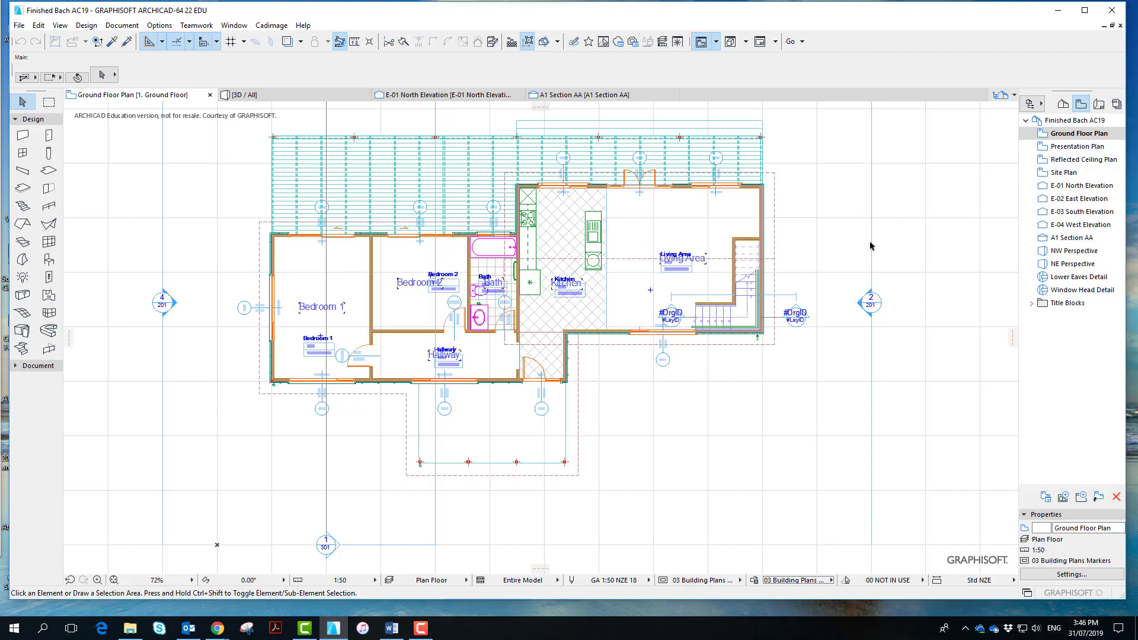
- Open the saved Presentation Plan, Reflected Ceiling Plan and E-01 North Elevation views to compare how each displays the building
left_click(1074, 148)
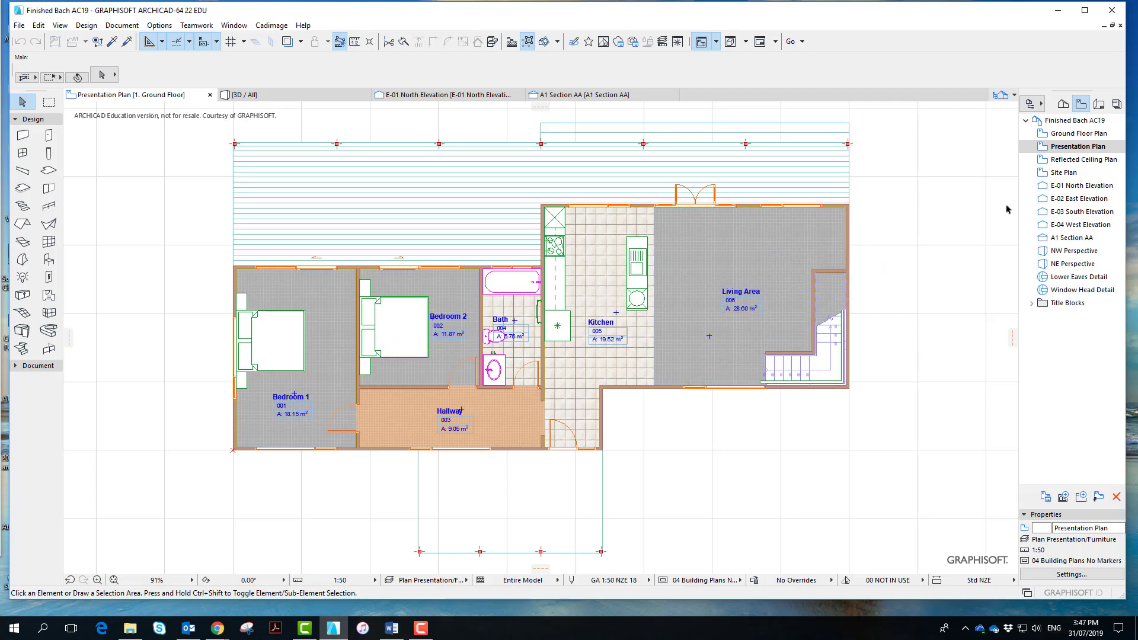
double_click(1085, 160)
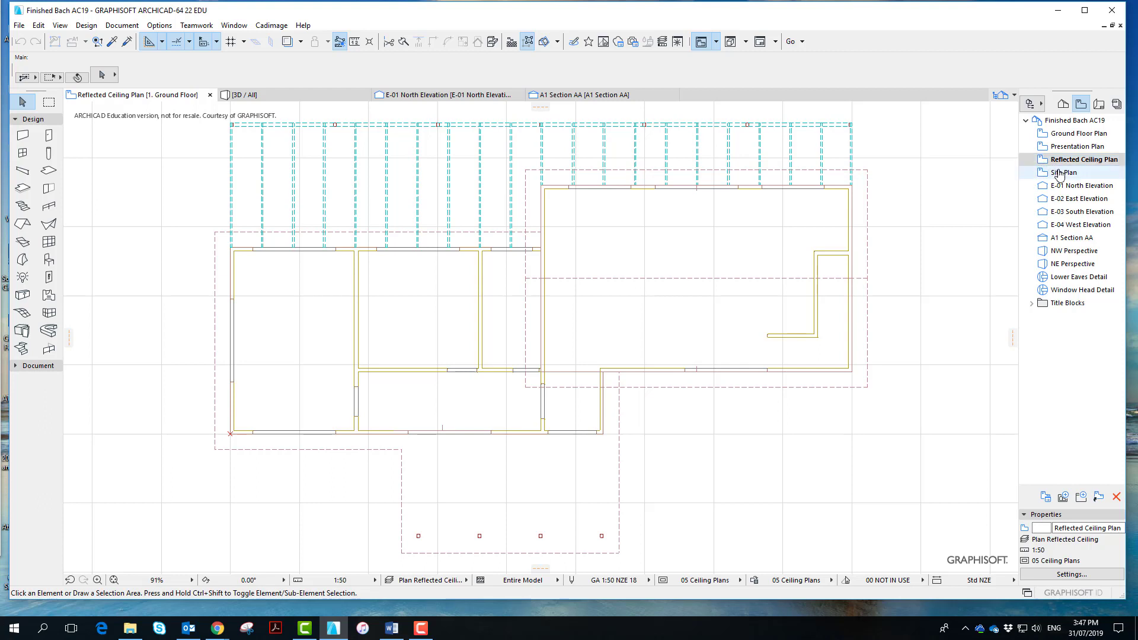
double_click(1064, 185)
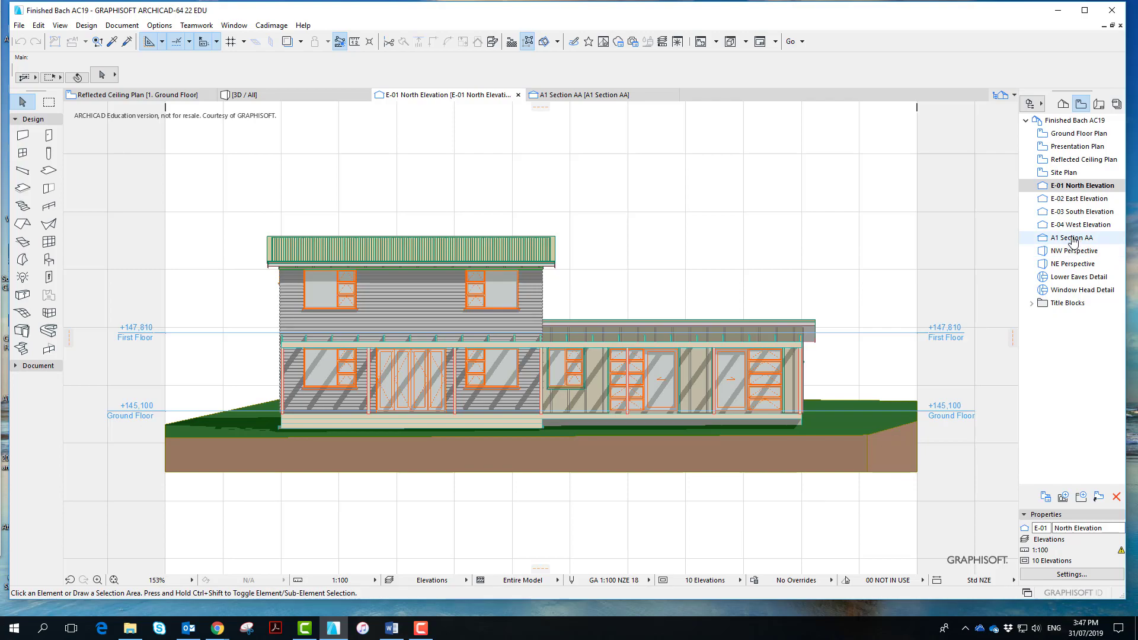
- Open the saved A1 Section AA view and examine the roof and wall construction around detail marker 2/501
double_click(1071, 238)
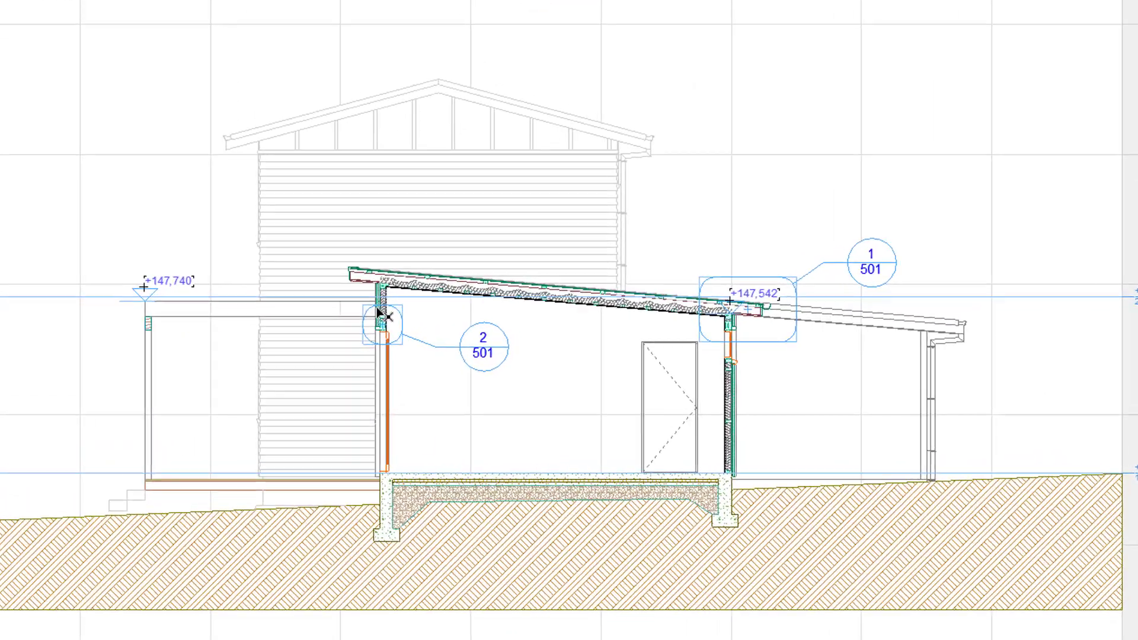
scroll(382, 316, "up", 4)
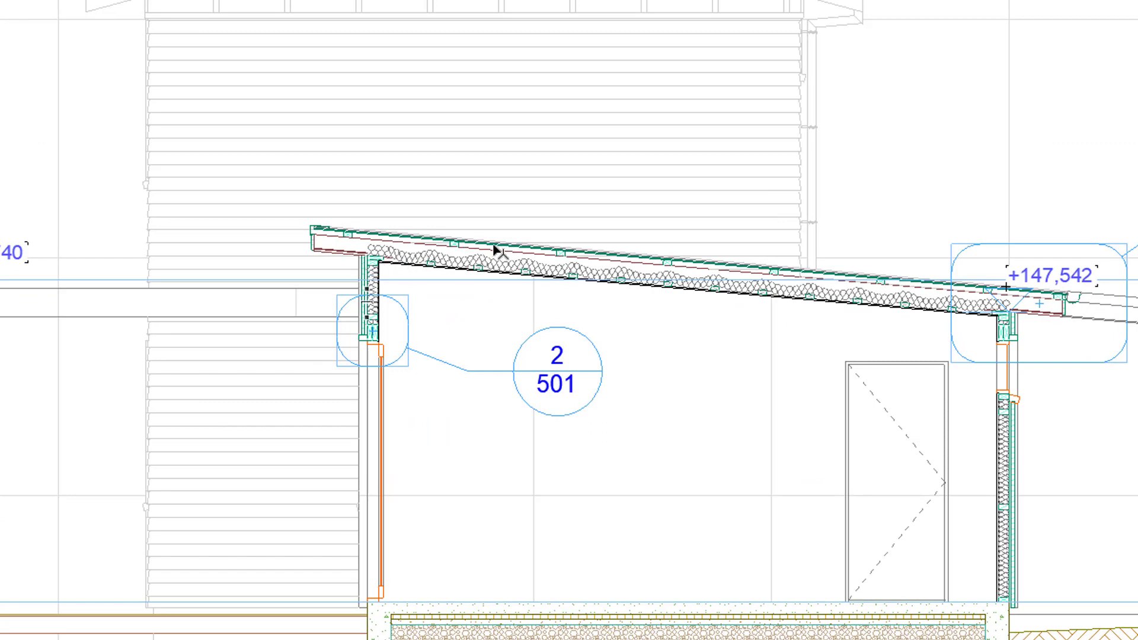
scroll(454, 246, "up", 3)
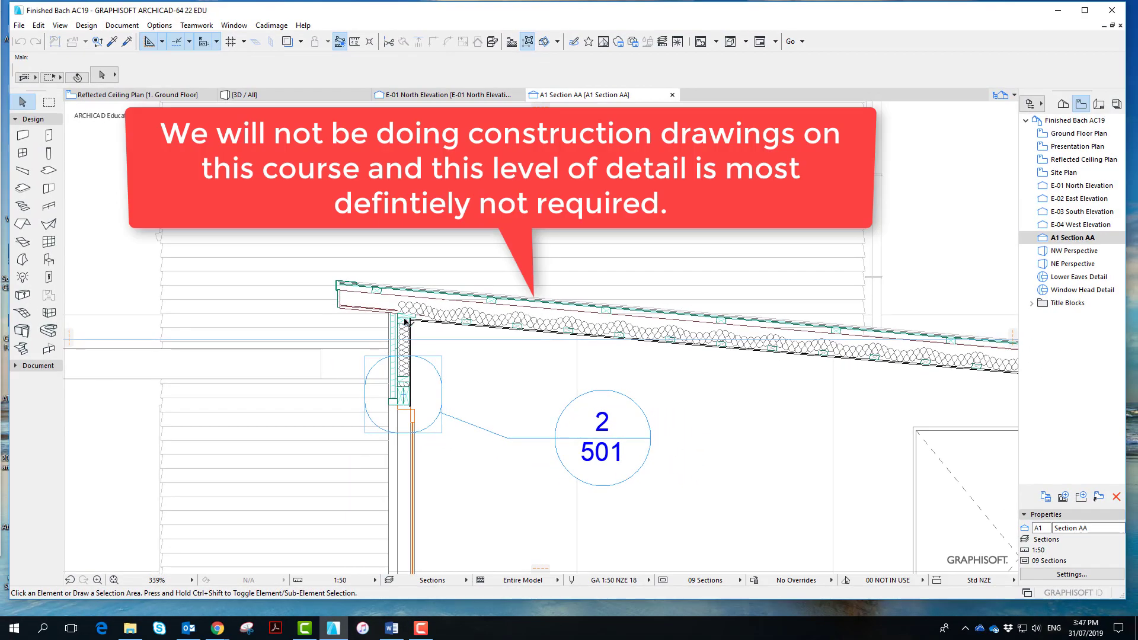
scroll(425, 329, "down", 3)
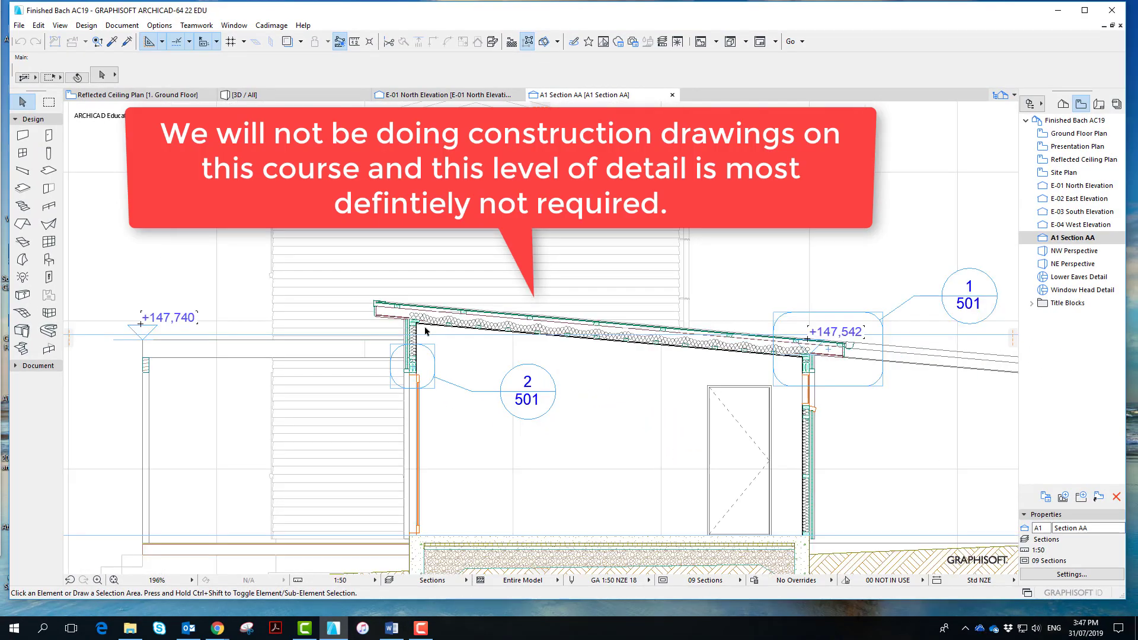
scroll(425, 329, "down", 1)
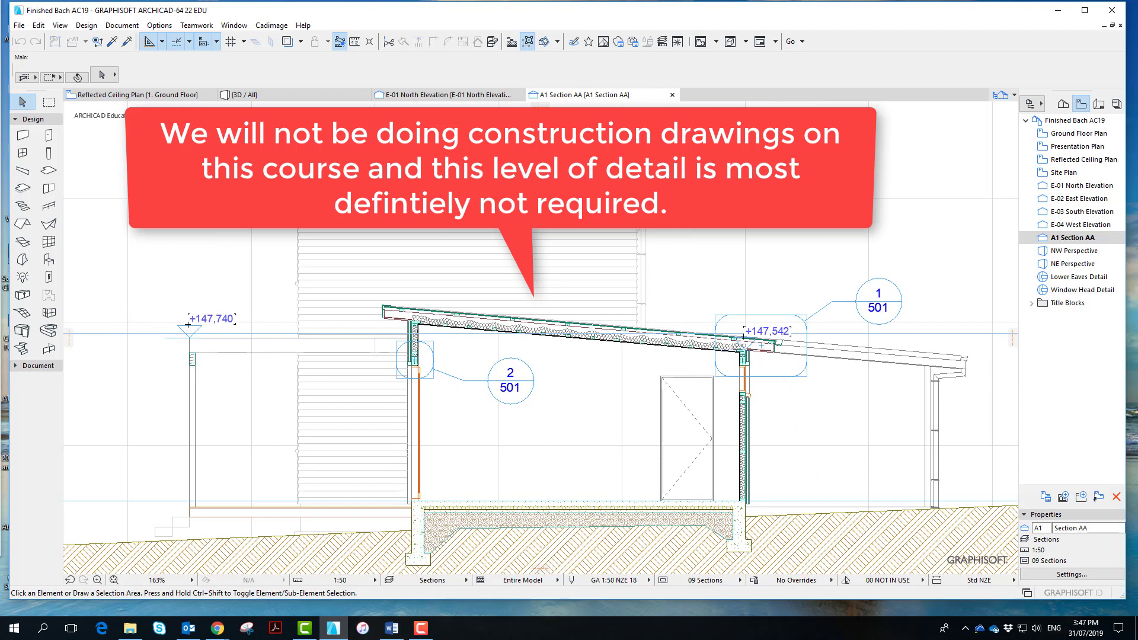